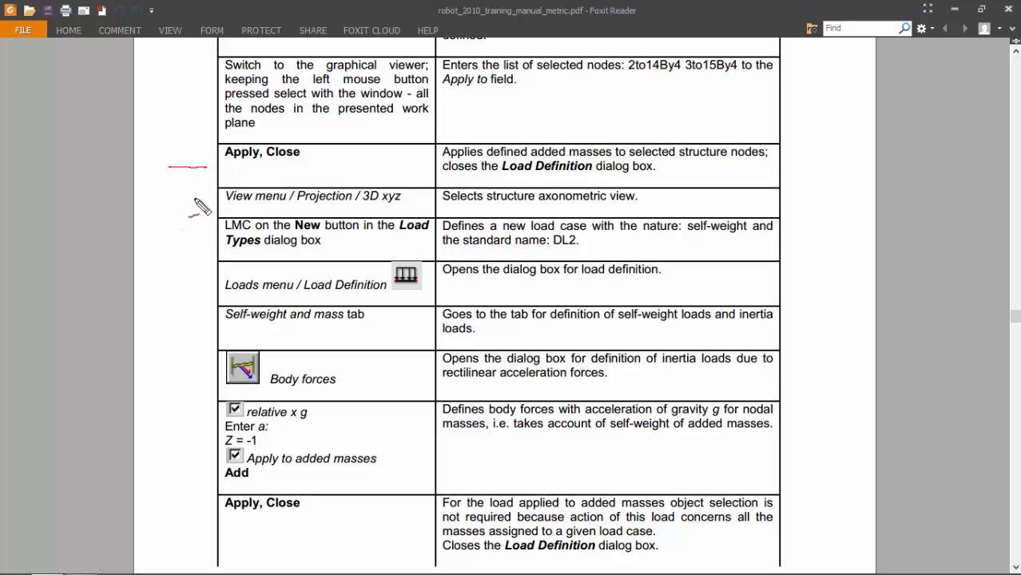
Switch from the Foxit Reader manual to the Robot Structural Analysis window.
{"action": "key", "text": "alt+Tab"}
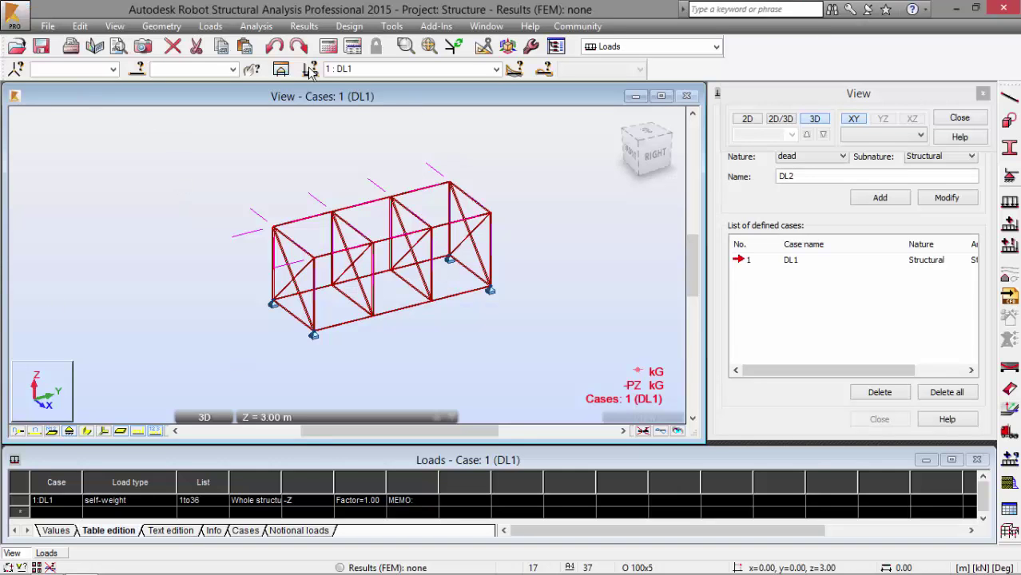
Display the braced frame in 3D xyz axonometric projection and close the View panel.
{"action": "left_click", "coordinate": [115, 27]}
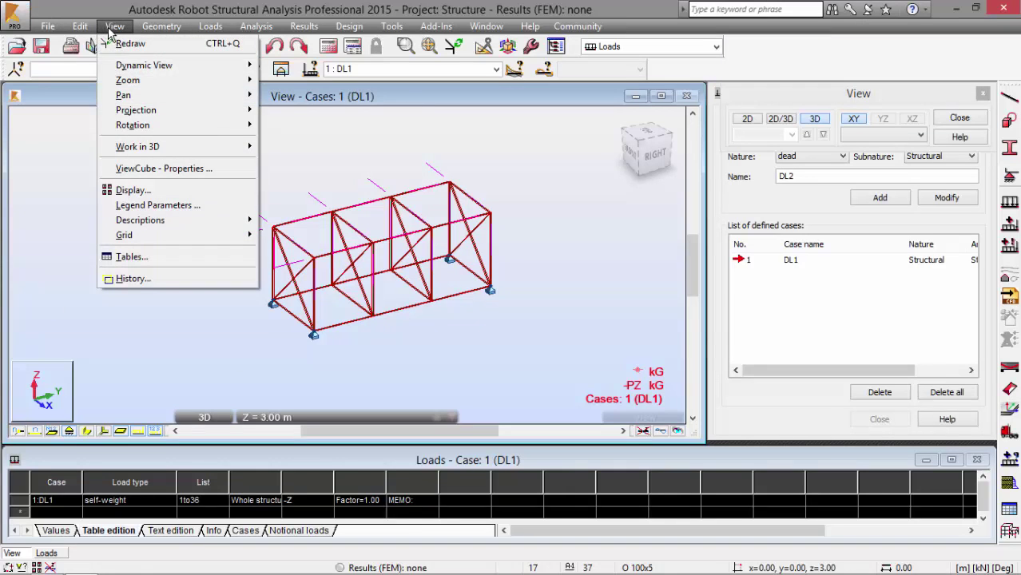
{"action": "mouse_move", "coordinate": [132, 110]}
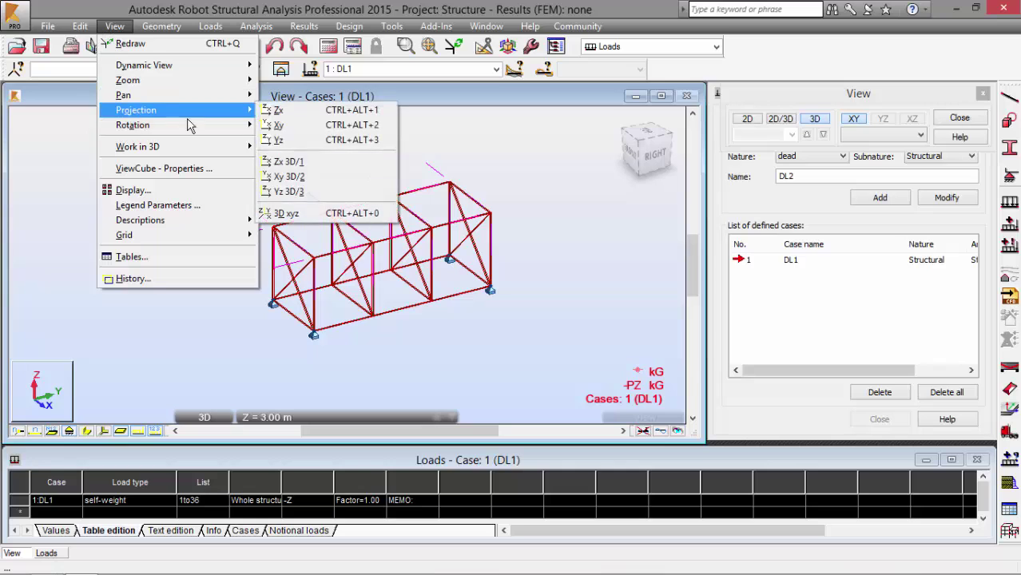
{"action": "left_click", "coordinate": [306, 214]}
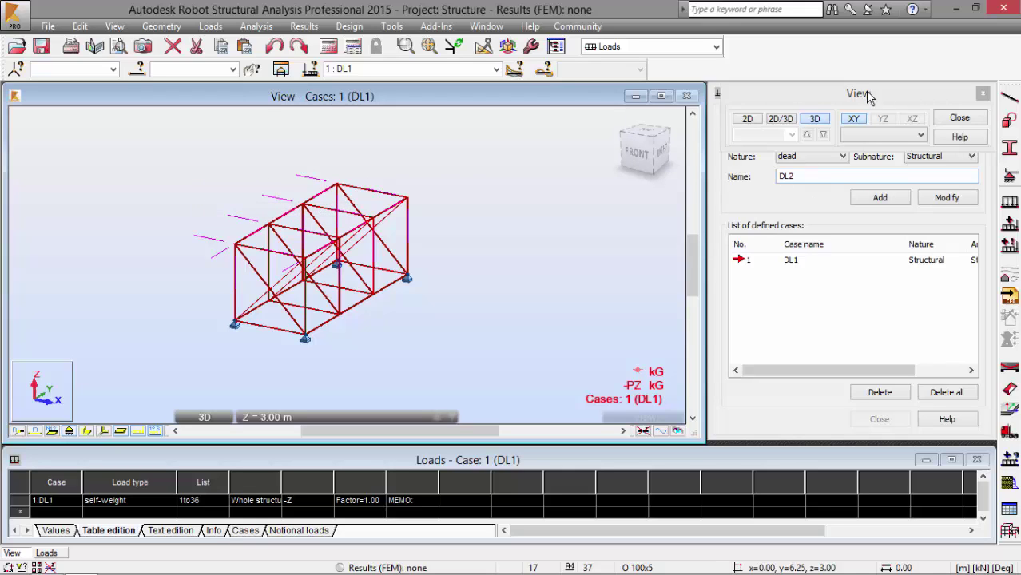
{"action": "left_click", "coordinate": [982, 94]}
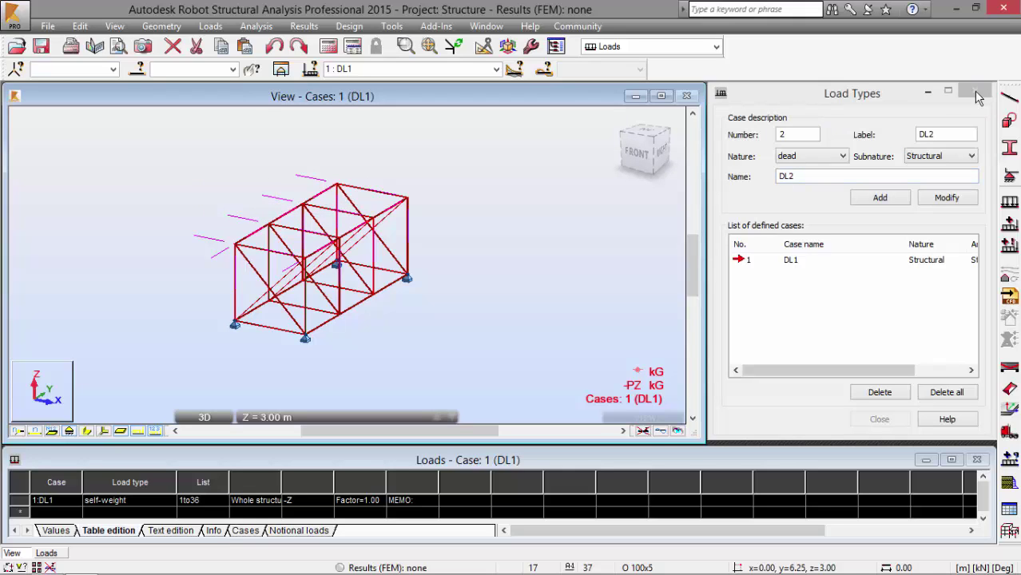
Add dead case DL2 and bring up Body forces in its Load Definition.
{"action": "left_click", "coordinate": [867, 200]}
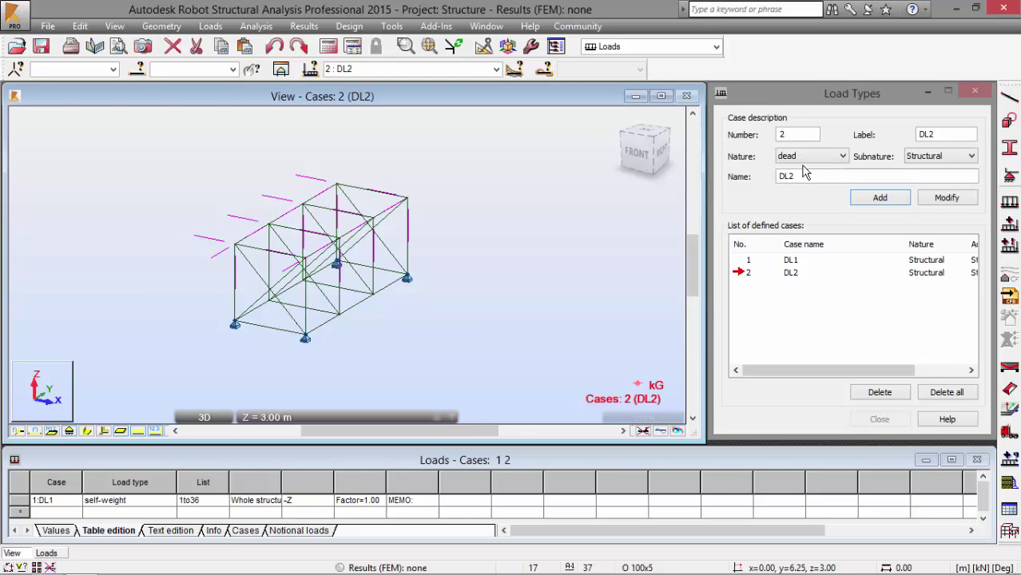
{"action": "left_click", "coordinate": [1005, 216]}
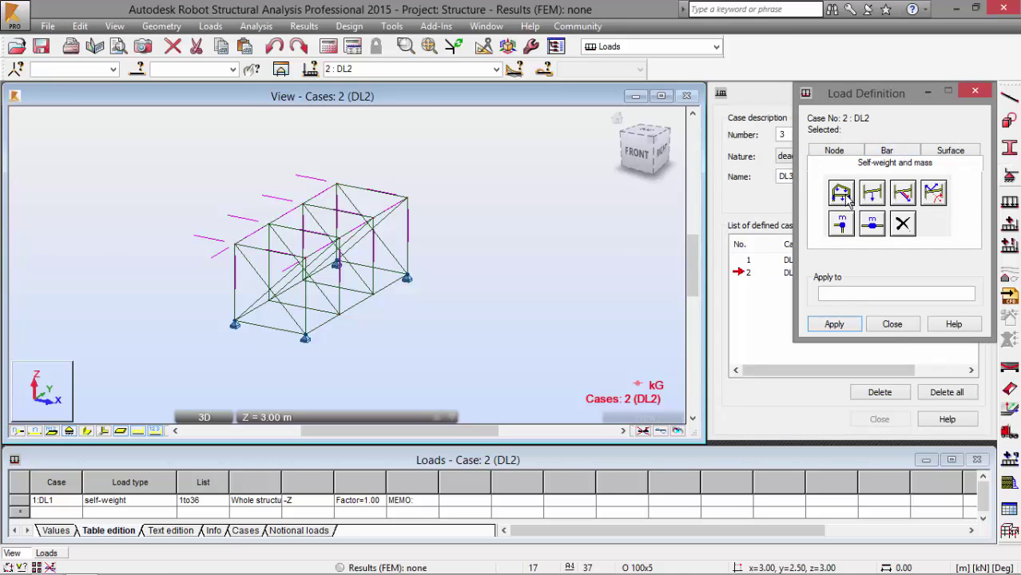
{"action": "left_click", "coordinate": [908, 198]}
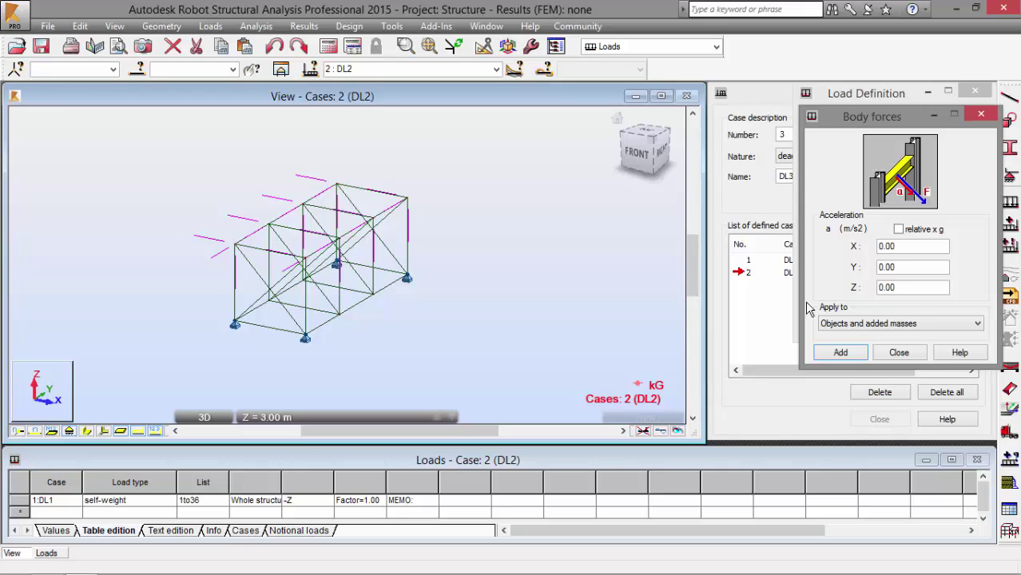
Add a DL2 body force, Z = -1 relative to g, applied to added masses only.
{"action": "left_click", "coordinate": [905, 230]}
{"action": "left_click", "coordinate": [895, 288]}
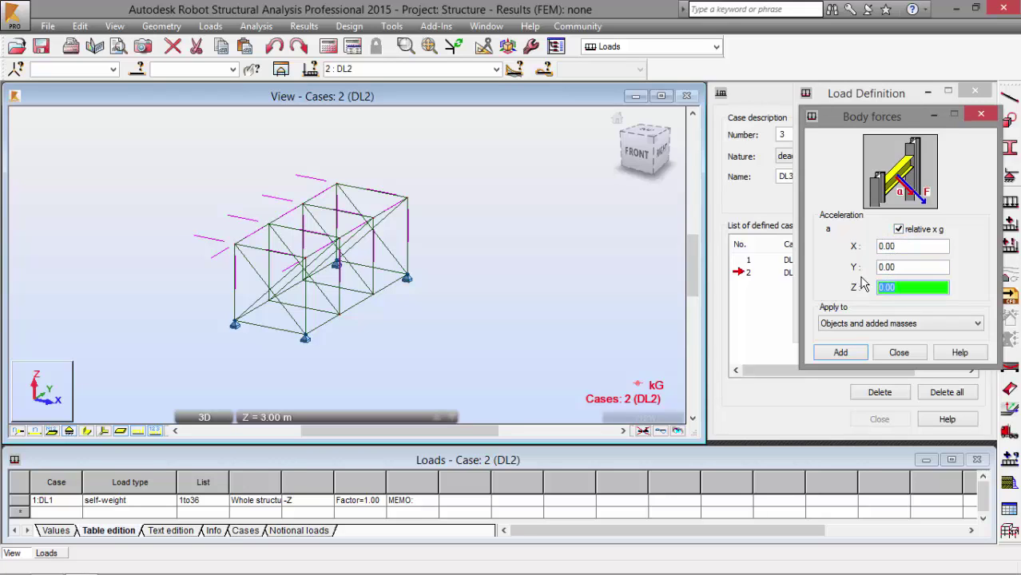
{"action": "type", "text": "-1"}
{"action": "left_click", "coordinate": [871, 325]}
{"action": "left_click", "coordinate": [867, 325]}
{"action": "left_click", "coordinate": [862, 324]}
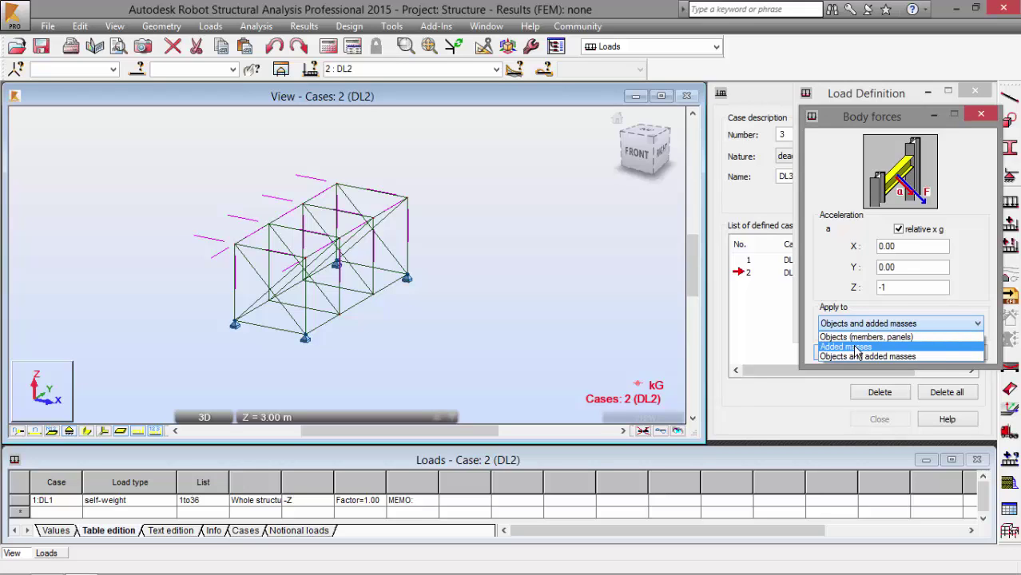
{"action": "left_click", "coordinate": [854, 348]}
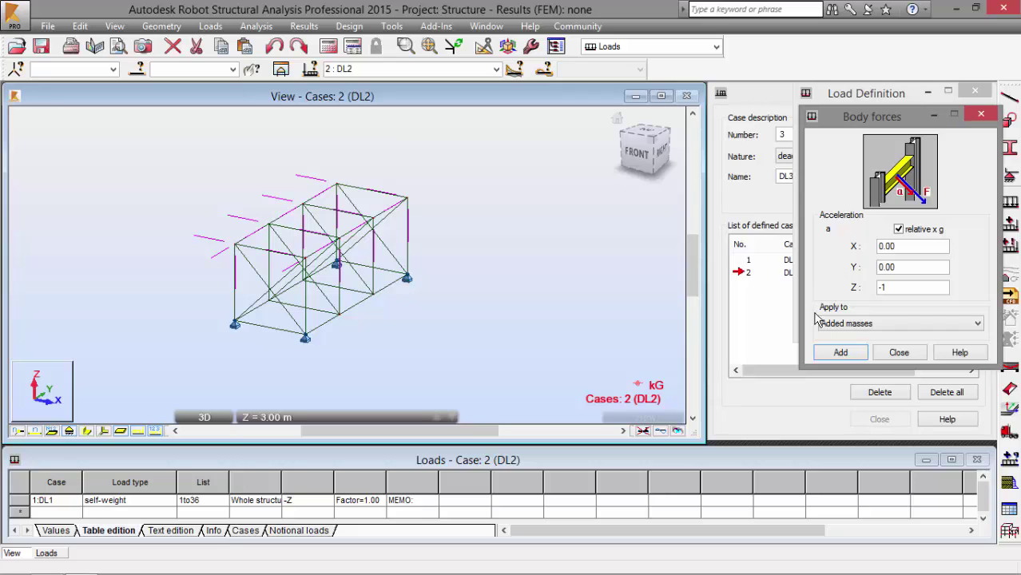
{"action": "left_click", "coordinate": [832, 352]}
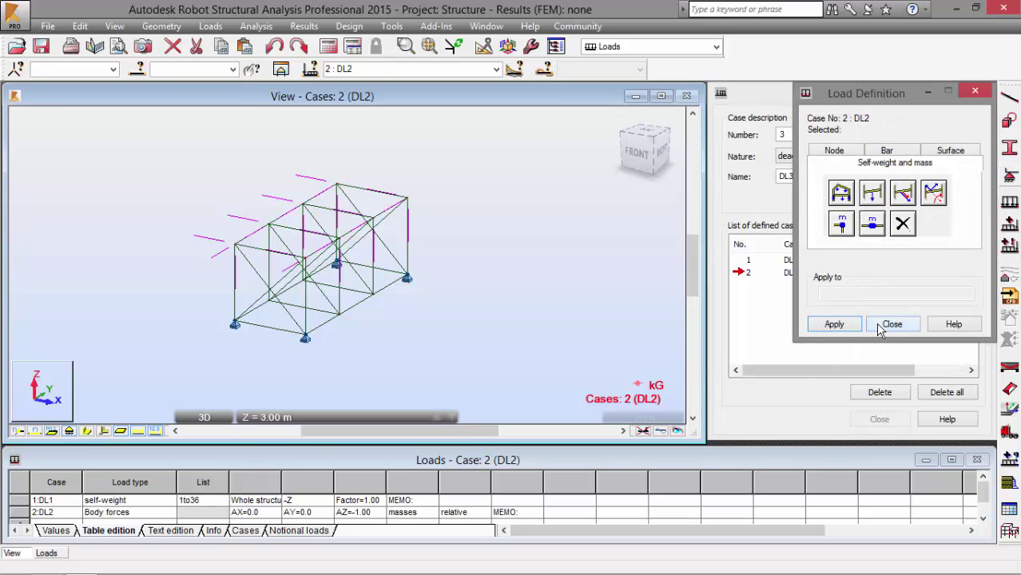
{"action": "left_click", "coordinate": [892, 324]}
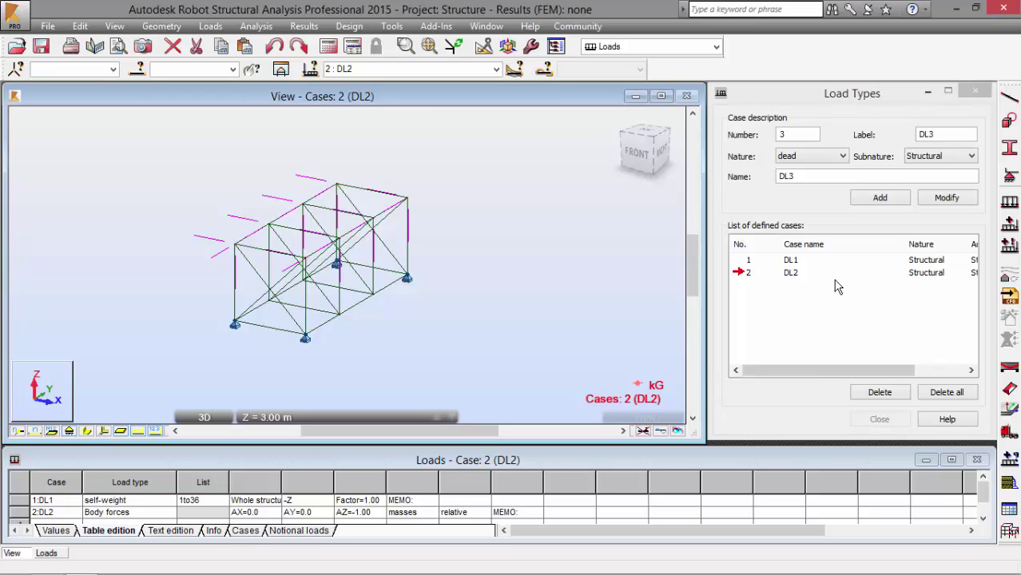
Create live case 3 renamed TRANSPORT and open Load Definition for it.
{"action": "left_click", "coordinate": [803, 139]}
{"action": "left_click", "coordinate": [803, 156]}
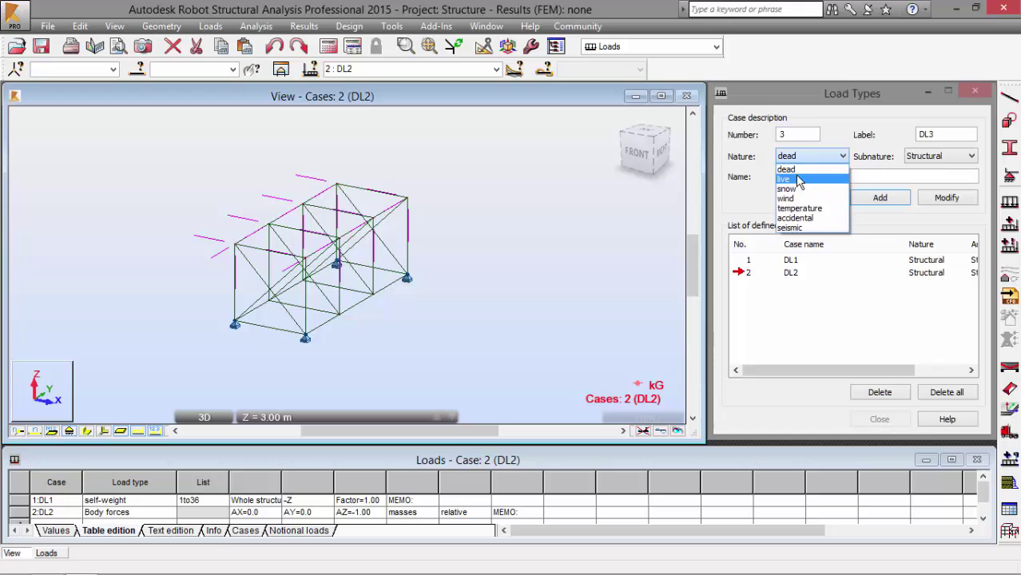
{"action": "left_click", "coordinate": [783, 177]}
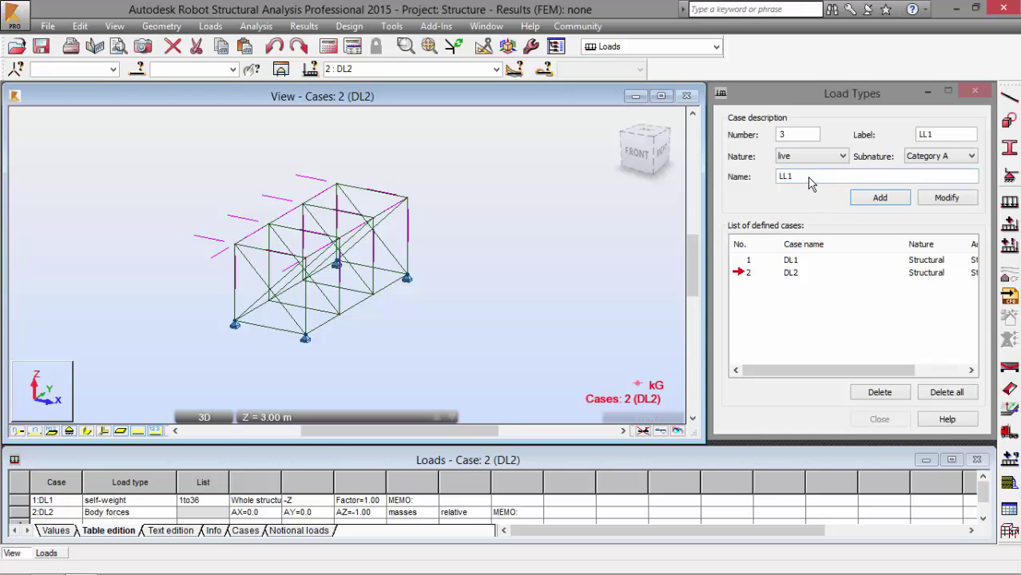
{"action": "left_click_drag", "start_coordinate": [807, 181], "coordinate": [765, 185]}
{"action": "type", "text": "TRANSPORT"}
{"action": "left_click", "coordinate": [885, 195]}
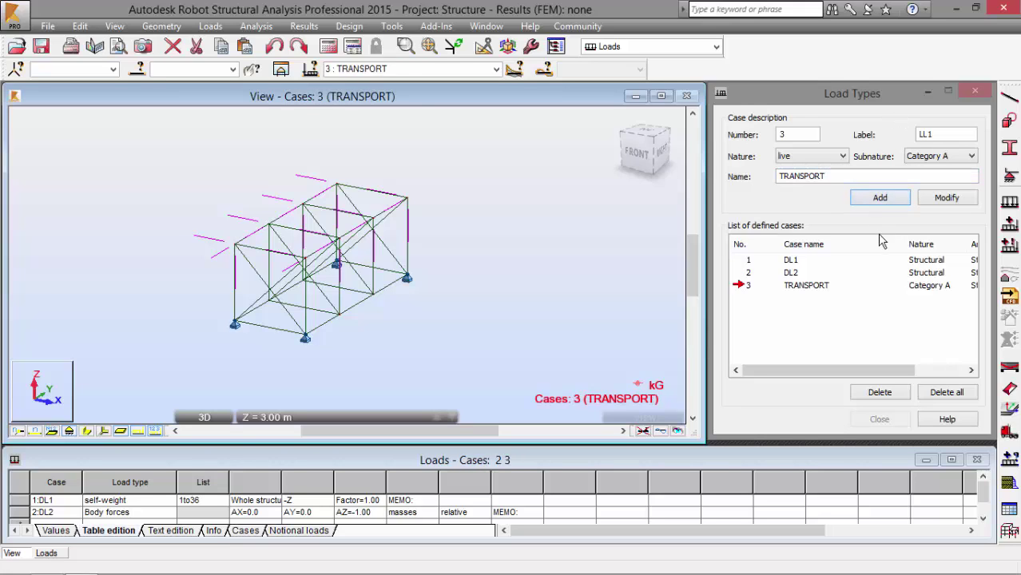
{"action": "left_click", "coordinate": [1008, 223]}
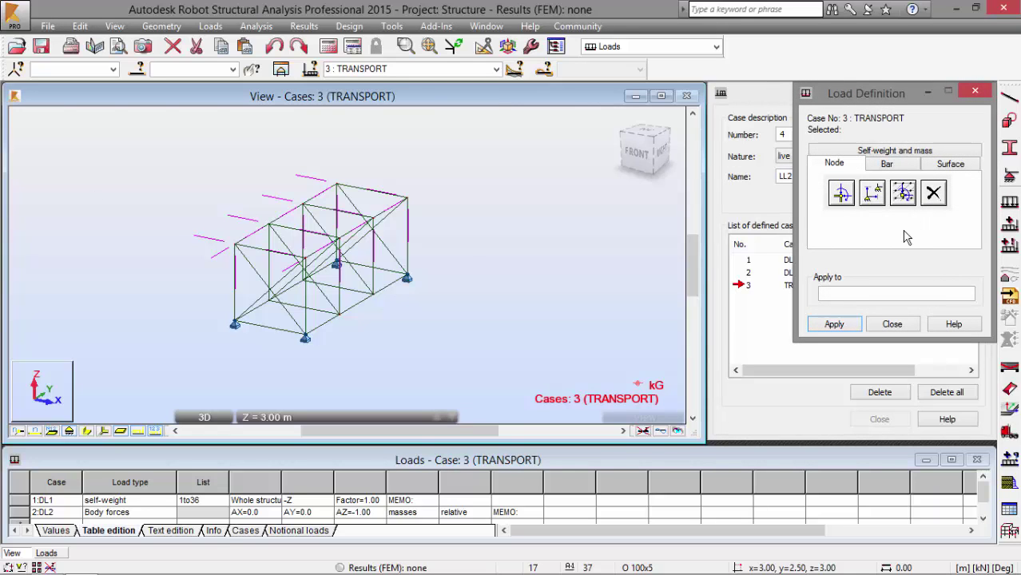
Start a centrifugal and angular acceleration load with rotation point Z set to -5.
{"action": "left_click", "coordinate": [888, 160]}
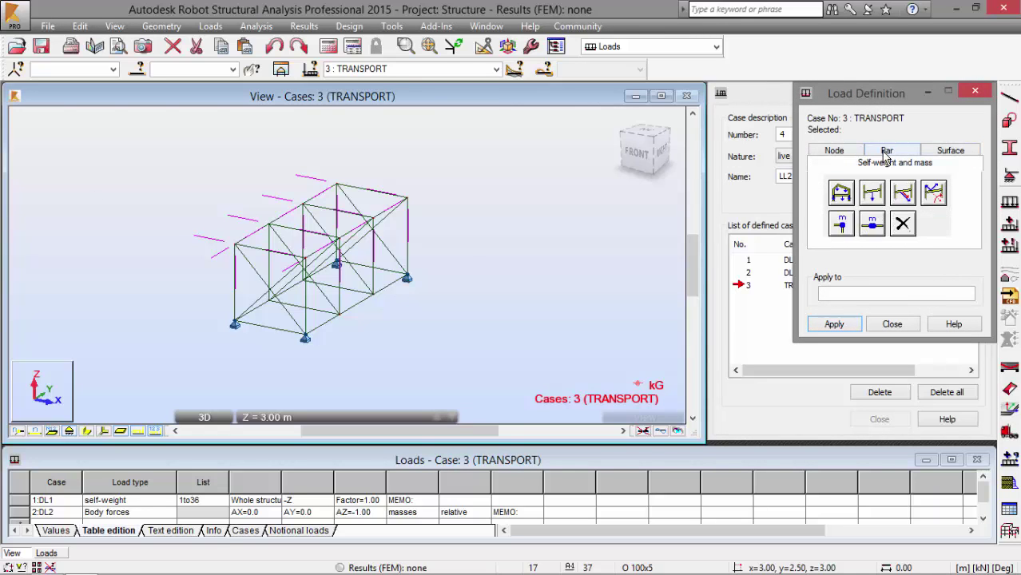
{"action": "left_click", "coordinate": [934, 193]}
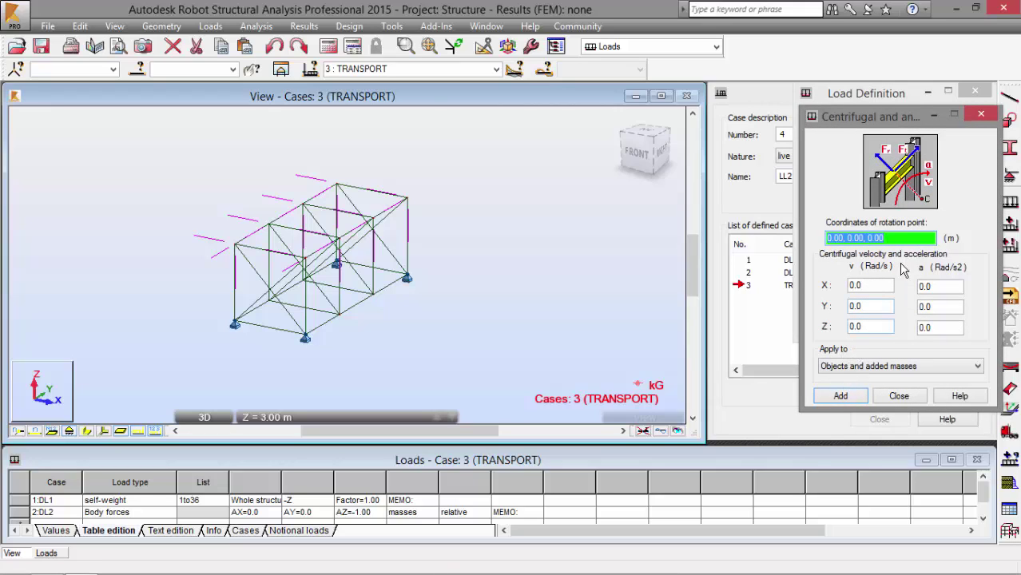
{"action": "left_click_drag", "start_coordinate": [896, 240], "coordinate": [872, 241]}
{"action": "type", "text": "-5"}
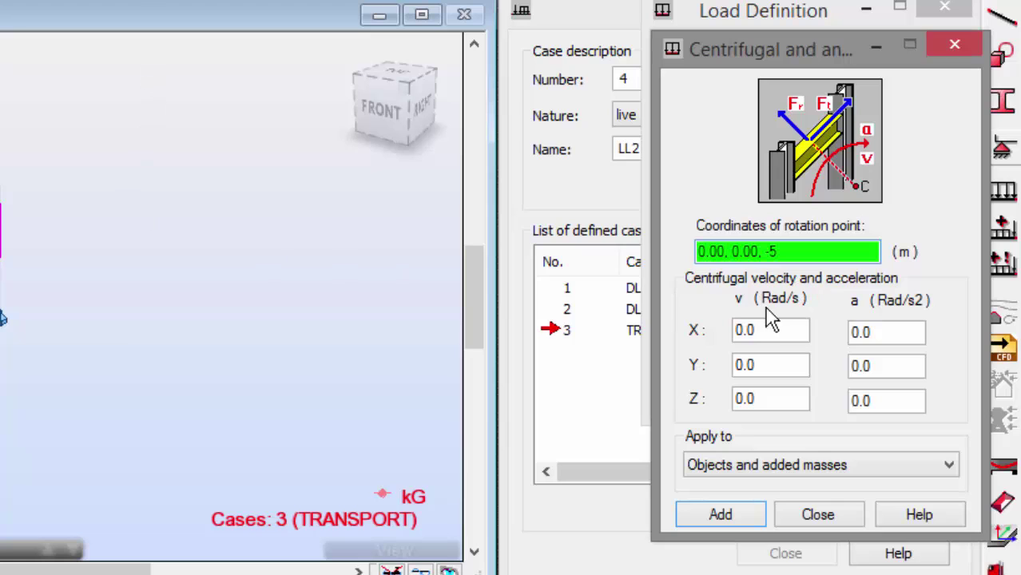
{"action": "mouse_move", "coordinate": [814, 266]}
{"action": "left_mouse_down"}
{"action": "mouse_move", "coordinate": [755, 255]}
{"action": "mouse_move", "coordinate": [706, 277]}
{"action": "mouse_move", "coordinate": [712, 311]}
{"action": "mouse_move", "coordinate": [775, 332]}
{"action": "mouse_move", "coordinate": [818, 313]}
{"action": "mouse_move", "coordinate": [800, 262]}
{"action": "left_mouse_up"}
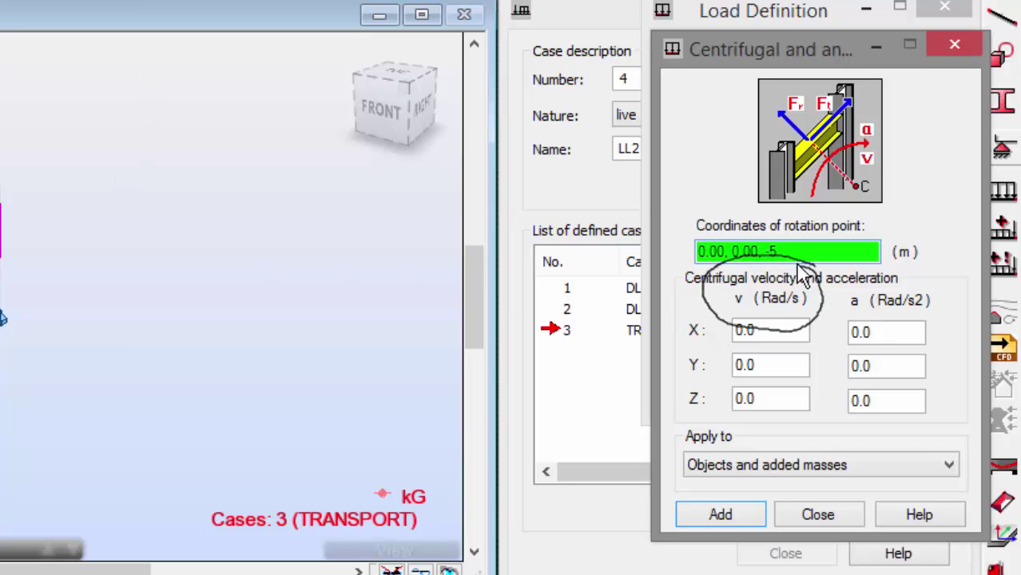
{"action": "mouse_move", "coordinate": [930, 272]}
{"action": "left_mouse_down"}
{"action": "mouse_move", "coordinate": [838, 282]}
{"action": "mouse_move", "coordinate": [866, 326]}
{"action": "mouse_move", "coordinate": [938, 319]}
{"action": "mouse_move", "coordinate": [907, 256]}
{"action": "left_mouse_up"}
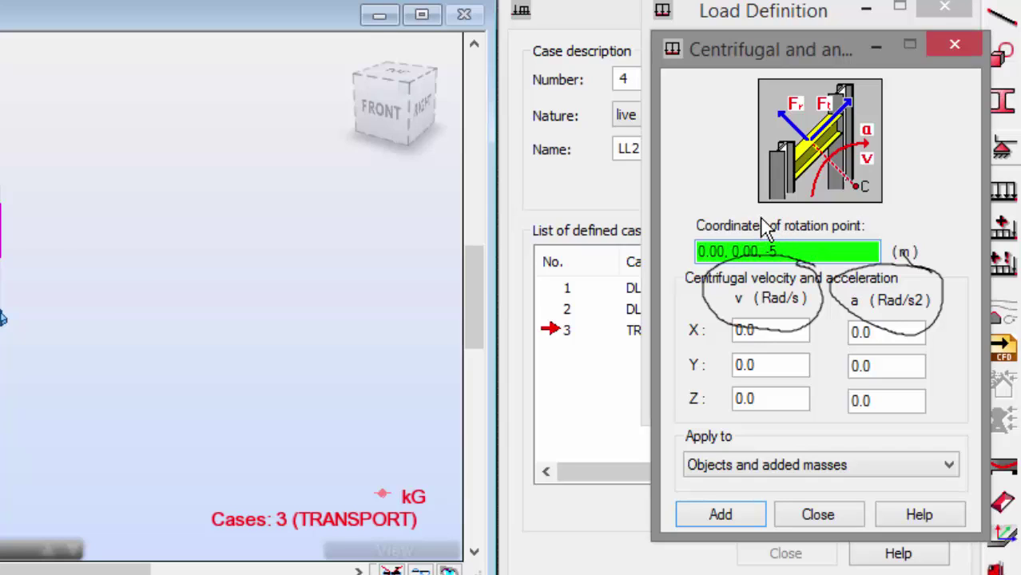
{"action": "key", "text": "Escape"}
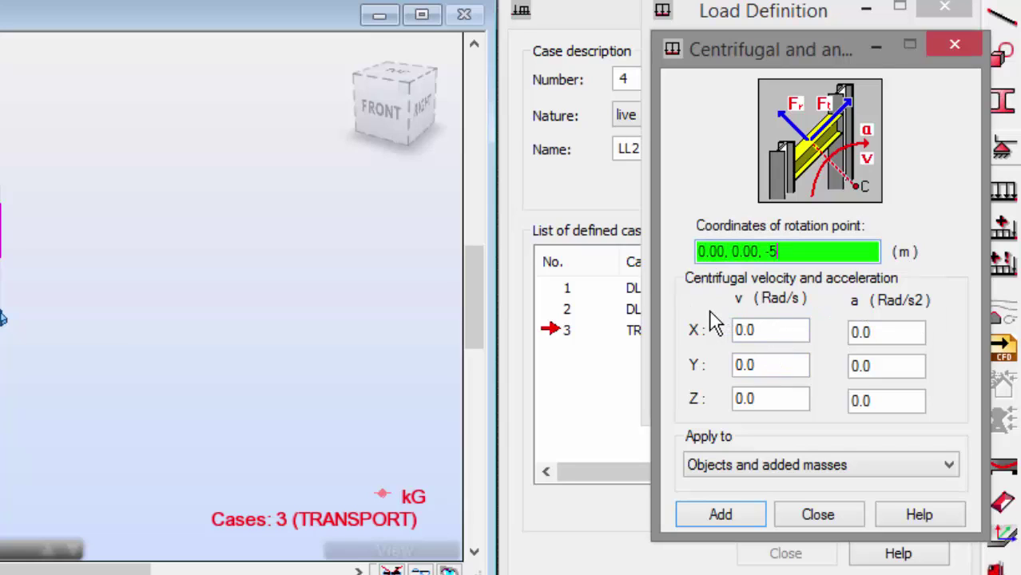
Enter angular velocities X 0.5, Y 0.2 and accelerations X 0.2, Y 0.1, then add the load.
{"action": "left_click", "coordinate": [759, 330]}
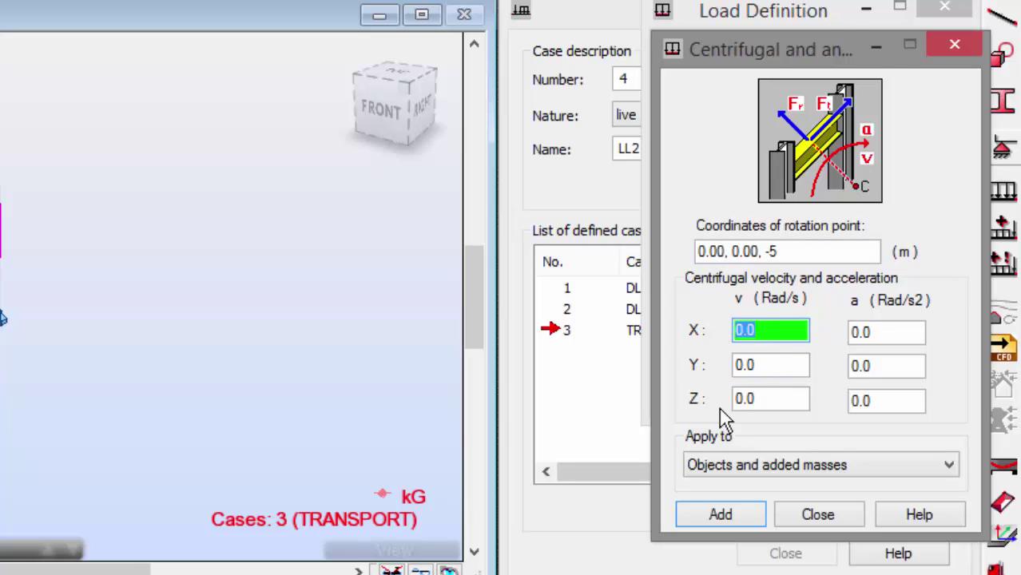
{"action": "key", "text": "BackSpace"}
{"action": "type", "text": "5"}
{"action": "key", "text": "Tab"}
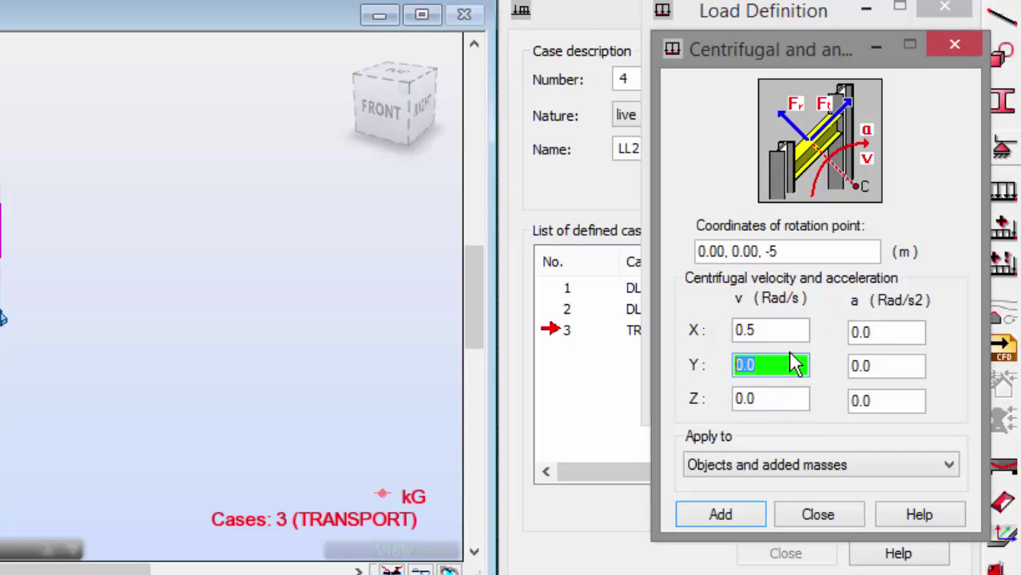
{"action": "type", "text": "0.2"}
{"action": "left_click", "coordinate": [867, 330]}
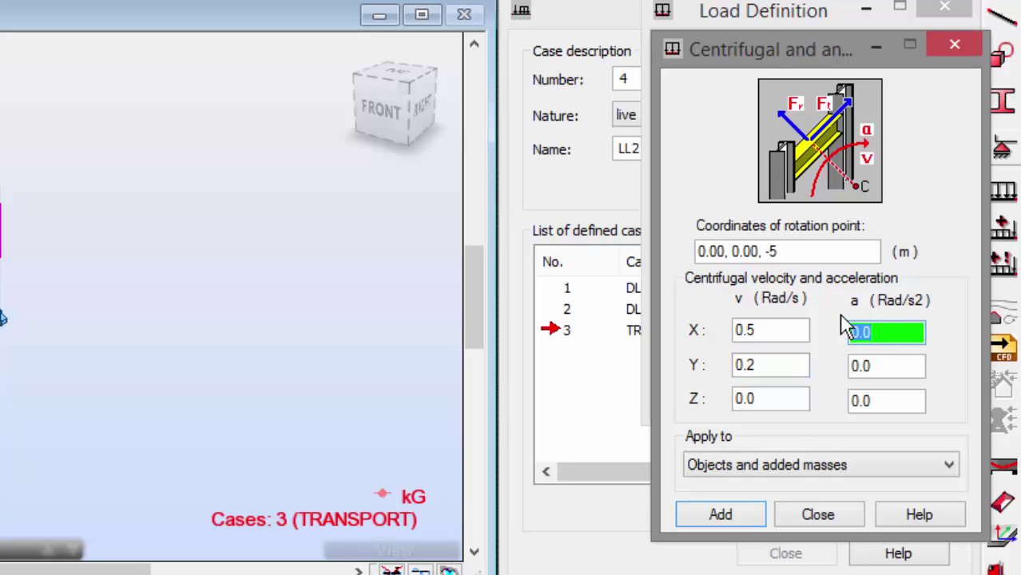
{"action": "type", "text": "0.2"}
{"action": "key", "text": "Tab"}
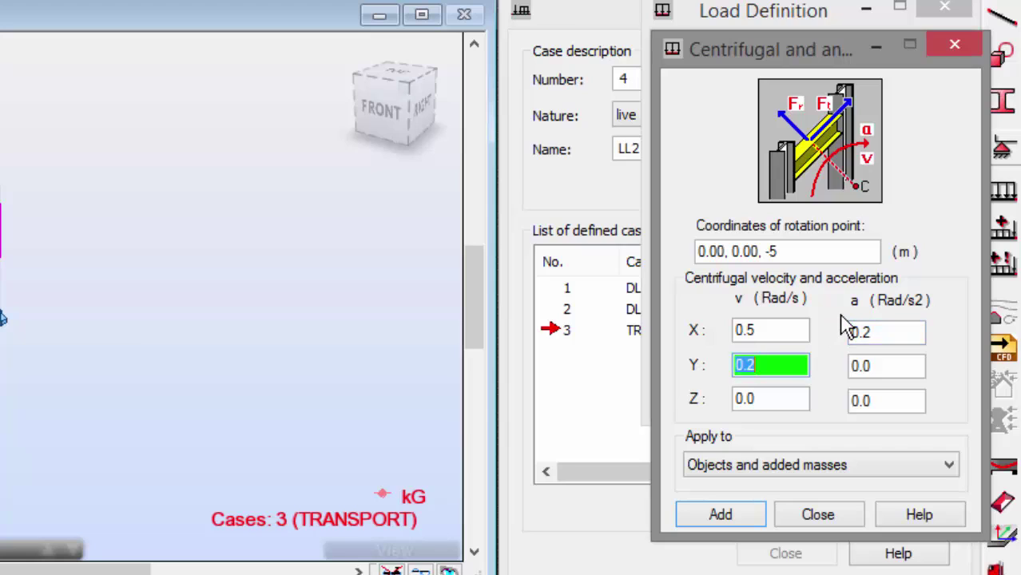
{"action": "key", "text": "Tab"}
{"action": "type", "text": "0.1"}
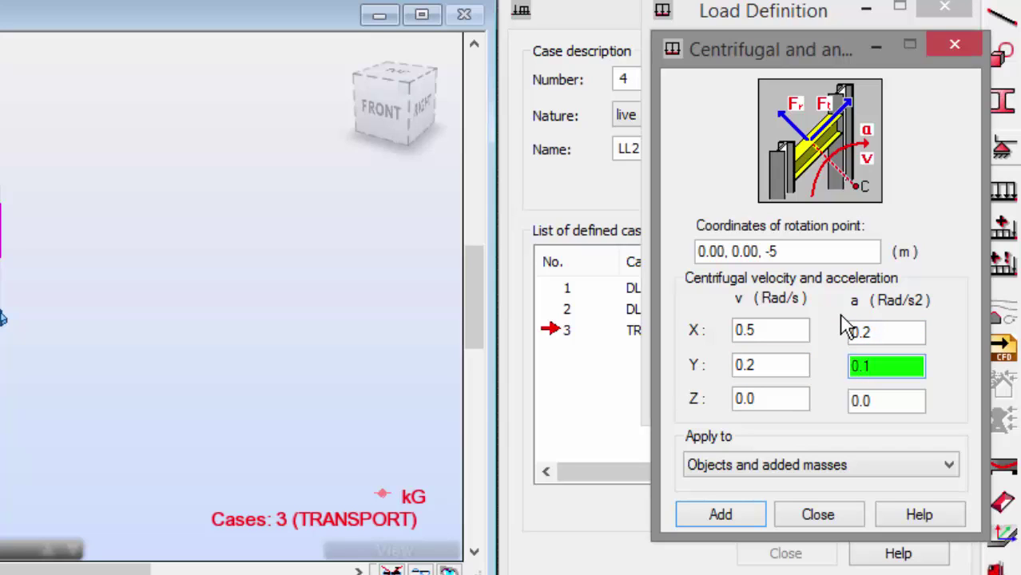
{"action": "left_click", "coordinate": [723, 515]}
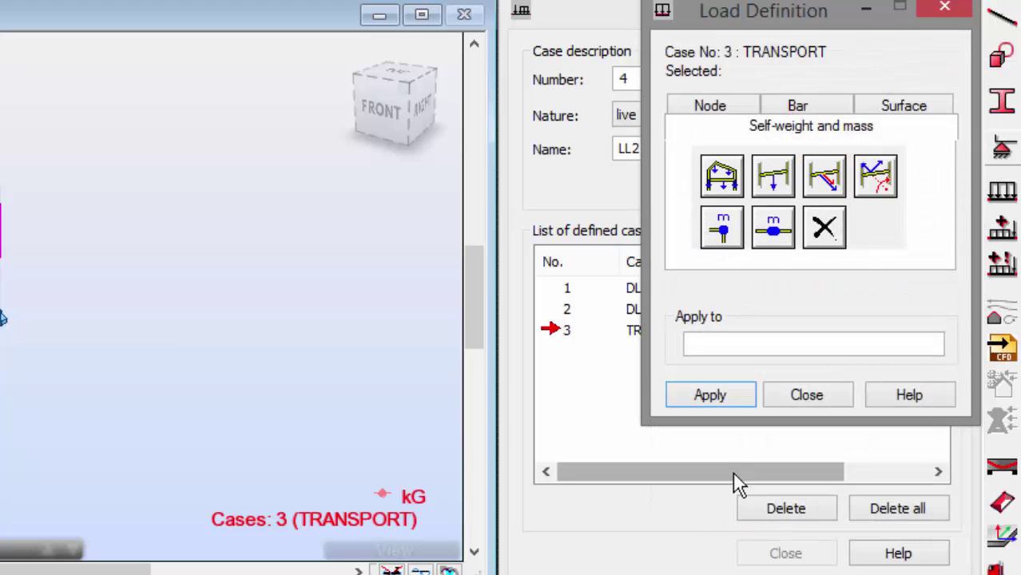
Apply the centrifugal load to all bars 1to36 using Ctrl+A selection.
{"action": "left_click", "coordinate": [745, 357]}
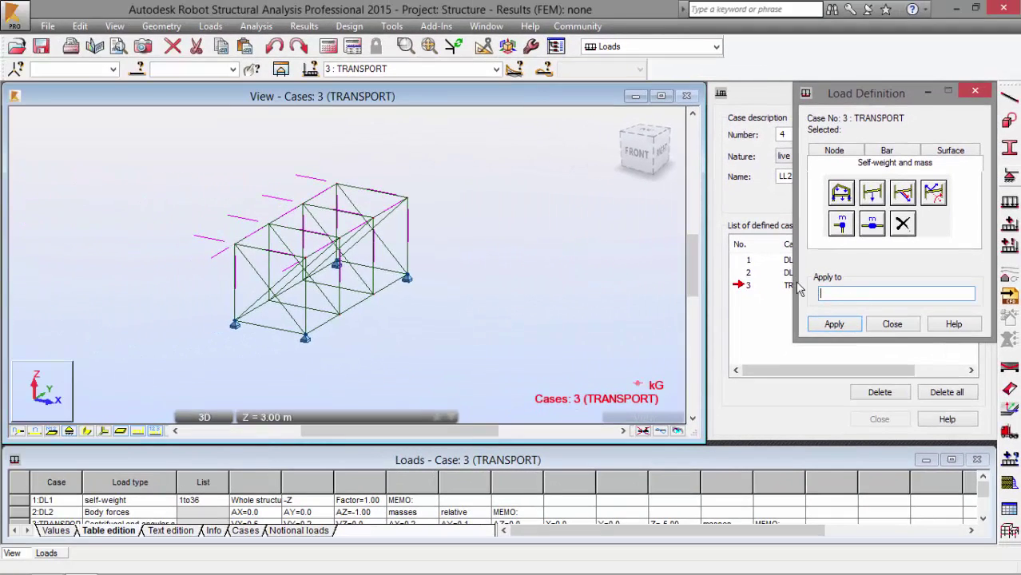
{"action": "middle_click_drag", "start_coordinate": [546, 267], "coordinate": [534, 281]}
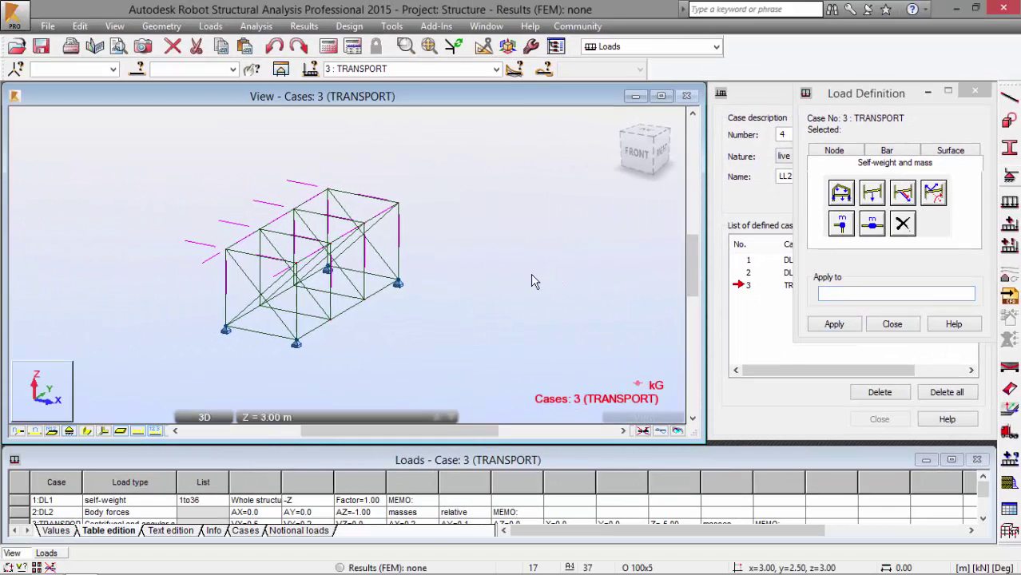
{"action": "key", "text": "ctrl+a"}
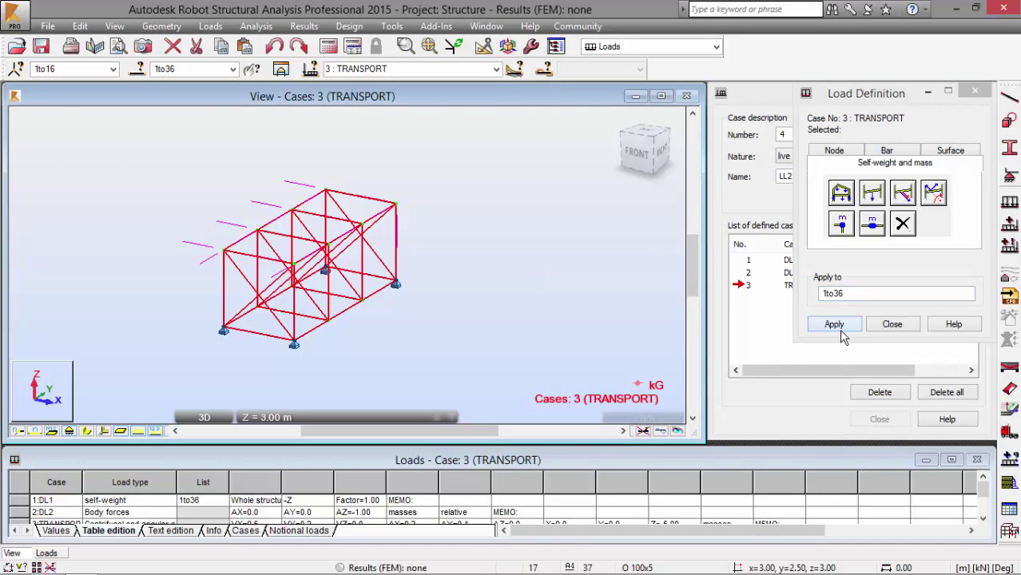
{"action": "left_click", "coordinate": [839, 329]}
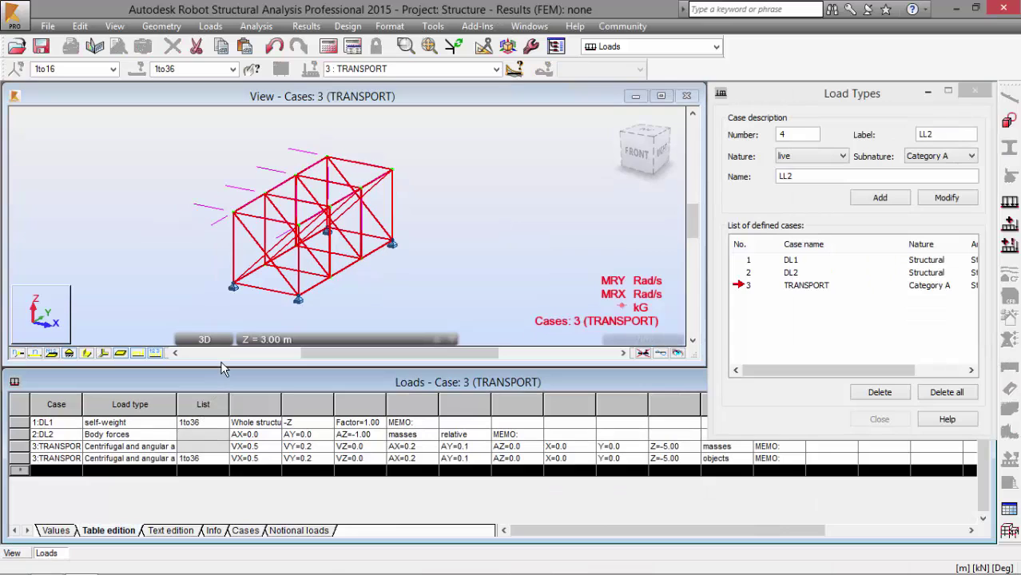
{"action": "left_click", "coordinate": [254, 340]}
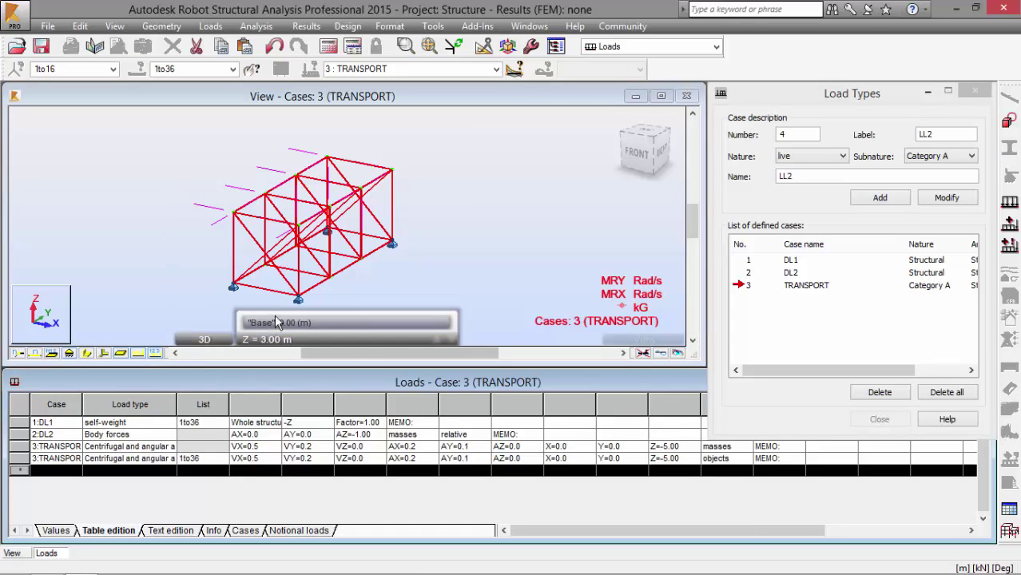
{"action": "left_click", "coordinate": [276, 322]}
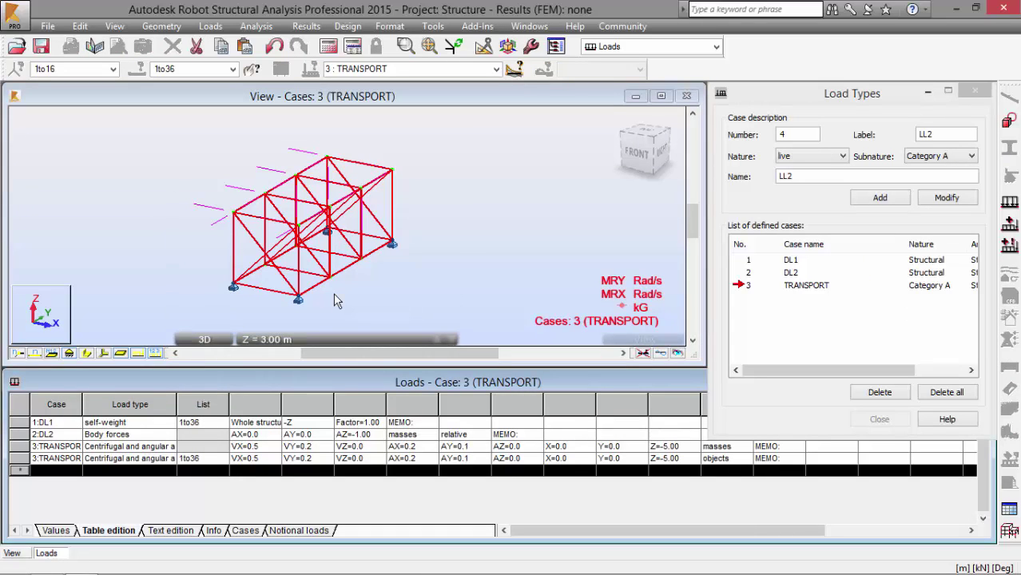
Rename the new live case to ROTOR and add it as case 4.
{"action": "left_click", "coordinate": [758, 182]}
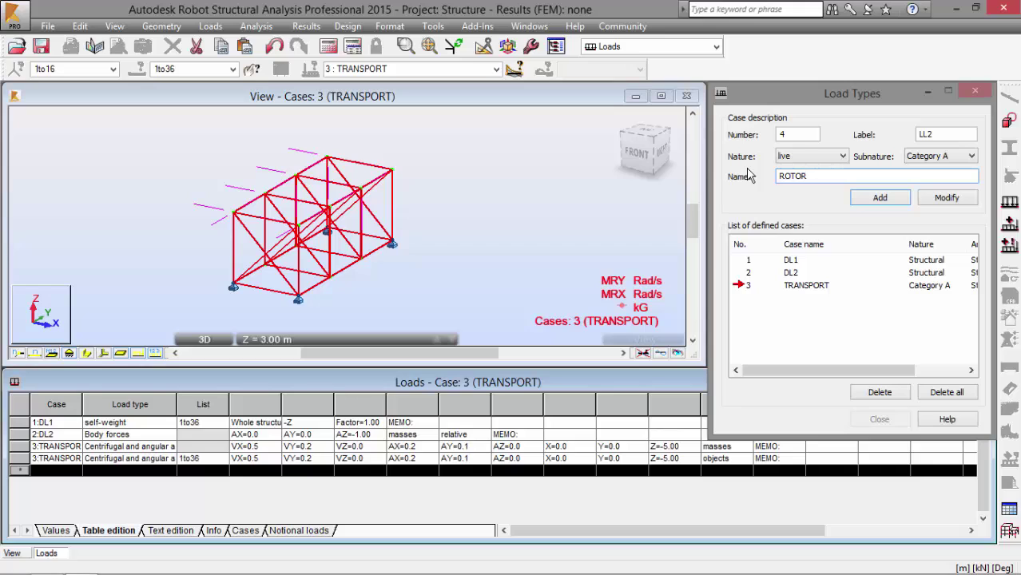
{"action": "left_click", "coordinate": [878, 198]}
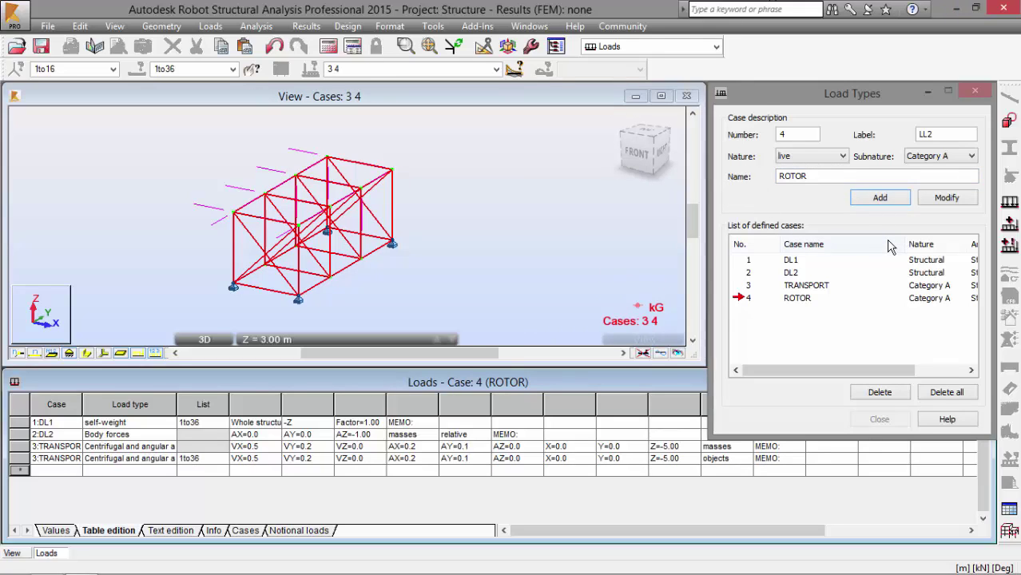
Make 4: ROTOR the current load case.
{"action": "left_click", "coordinate": [1006, 227]}
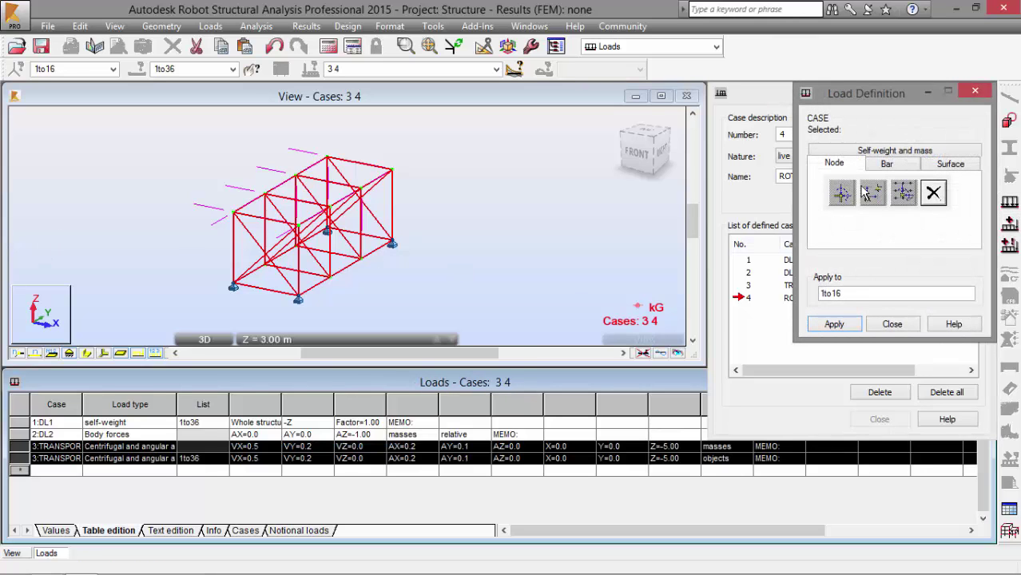
{"action": "left_click", "coordinate": [886, 163]}
{"action": "left_click", "coordinate": [886, 150]}
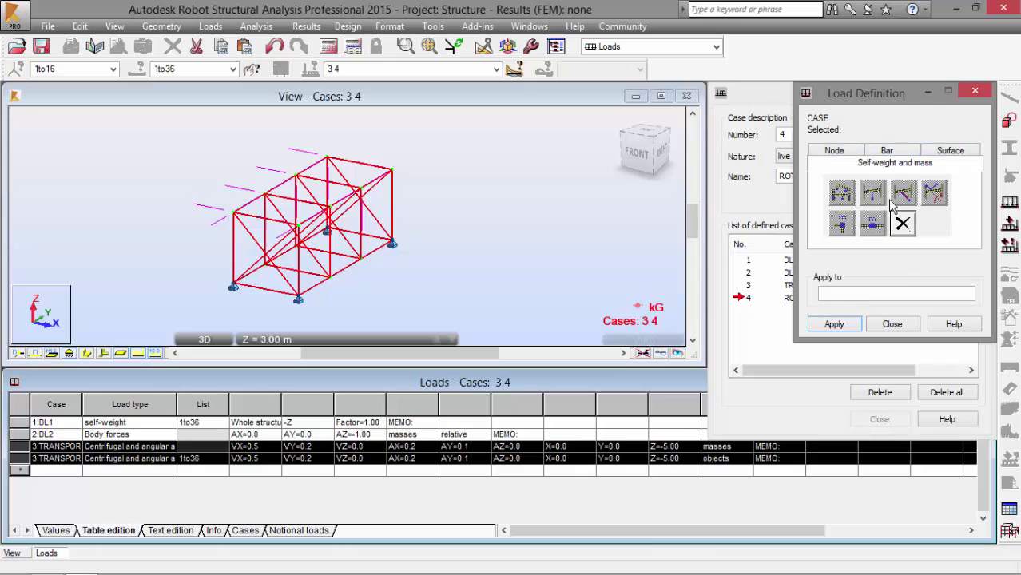
{"action": "left_click", "coordinate": [892, 323]}
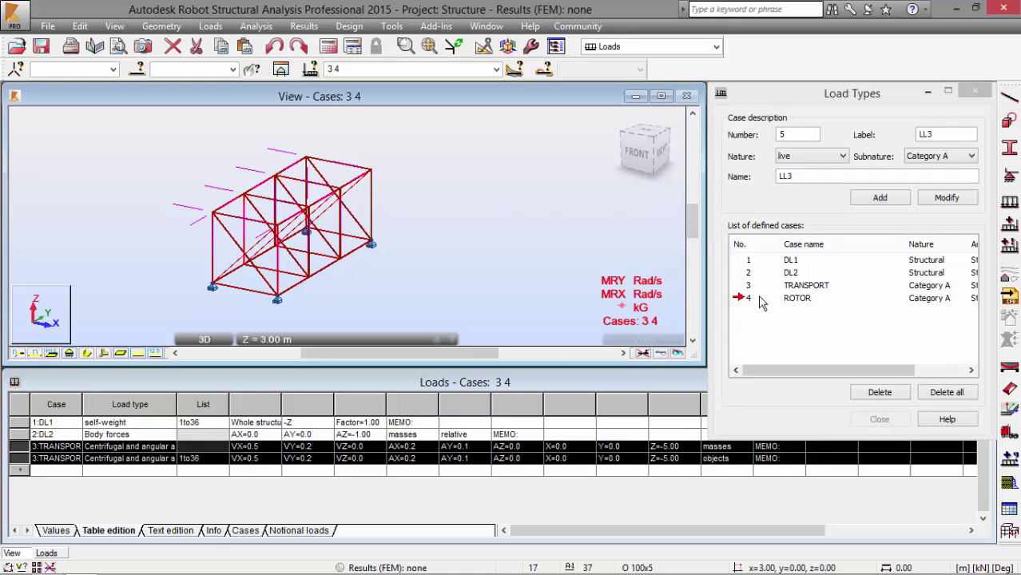
{"action": "left_click", "coordinate": [1009, 216]}
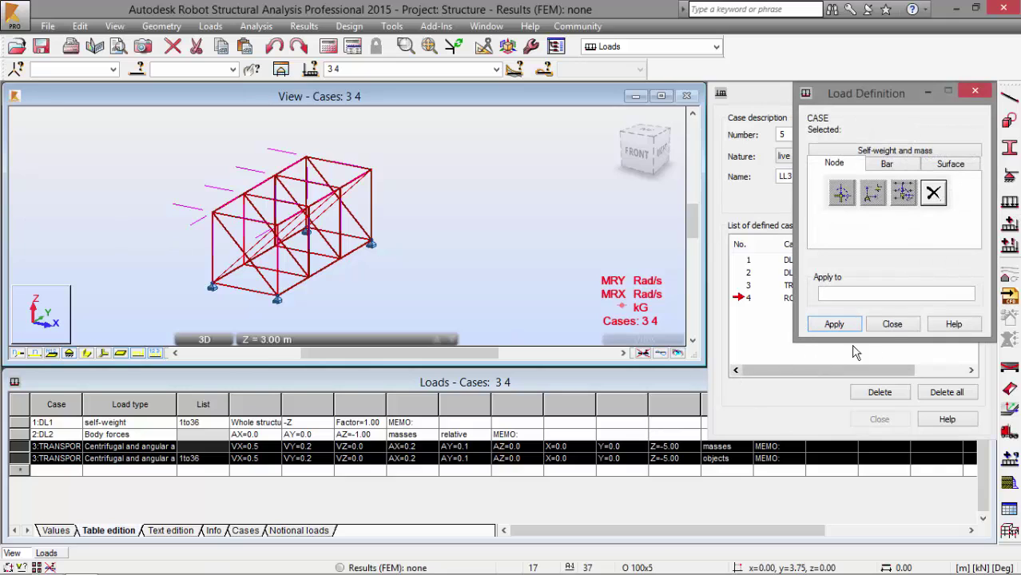
{"action": "left_click", "coordinate": [890, 324]}
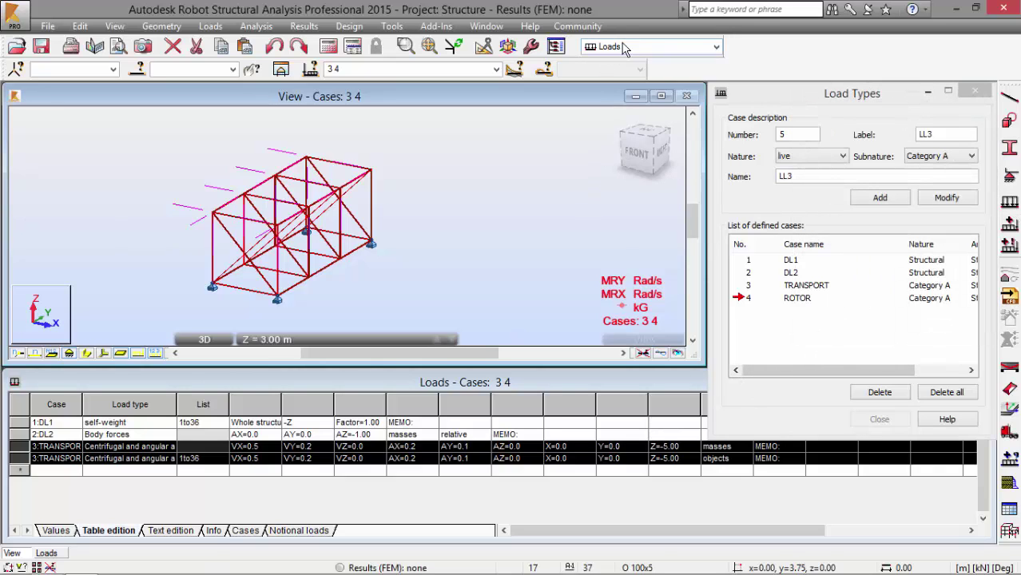
{"action": "left_click", "coordinate": [496, 69]}
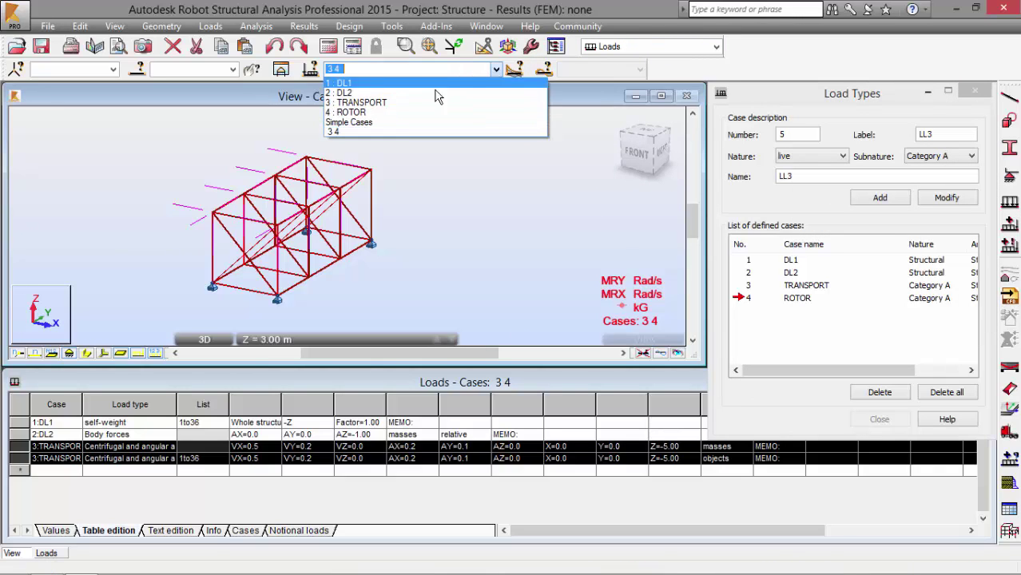
{"action": "left_click", "coordinate": [400, 113]}
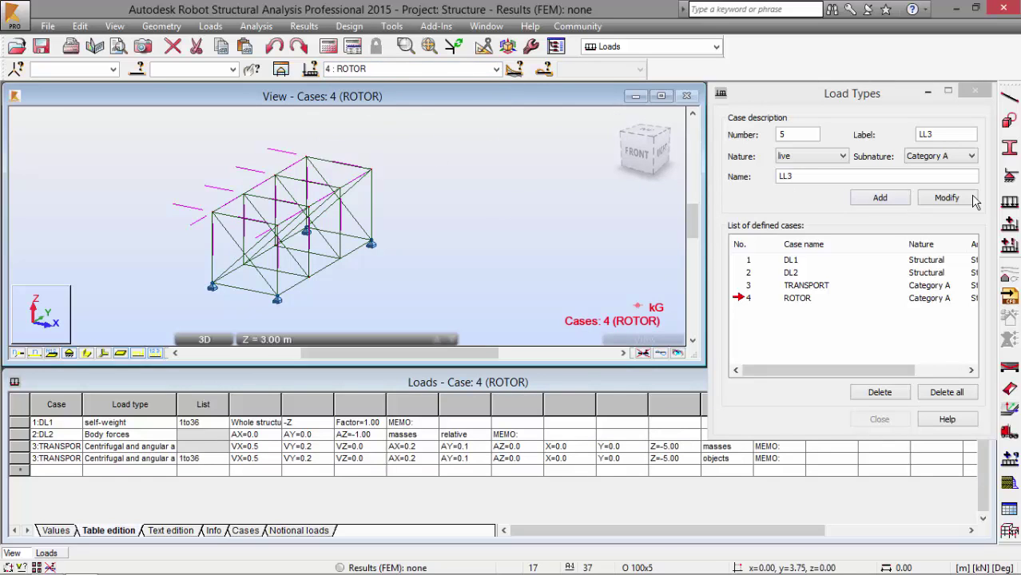
Define a nodal force with Z = -0.5 kN in Load Definition.
{"action": "left_click", "coordinate": [1008, 203]}
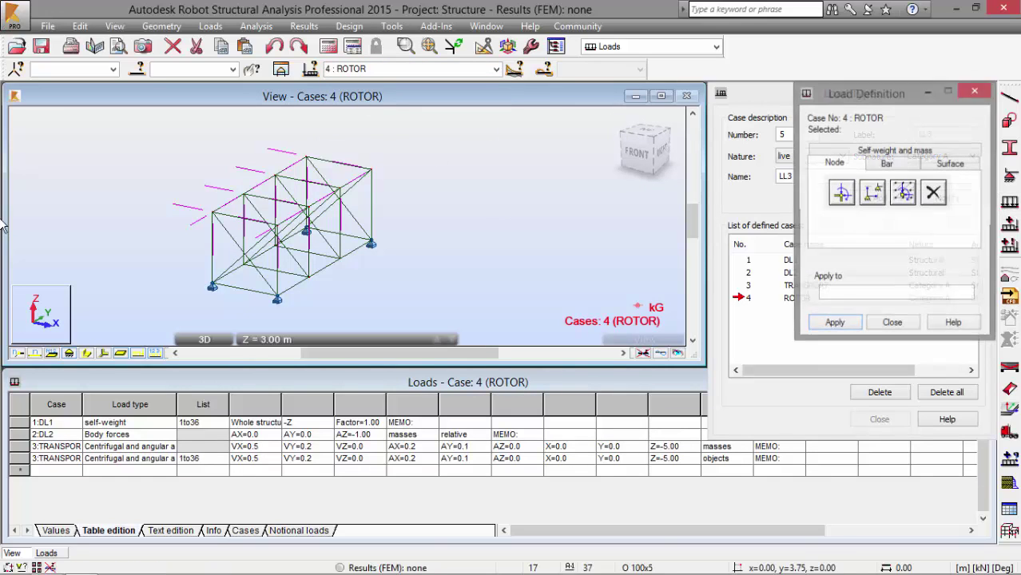
{"action": "left_click", "coordinate": [846, 152]}
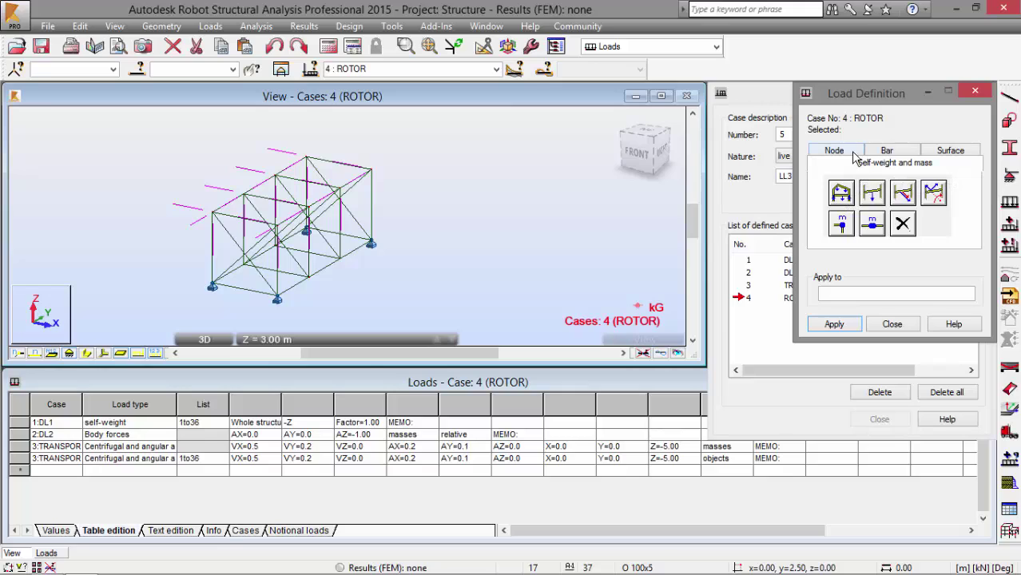
{"action": "left_click", "coordinate": [851, 152]}
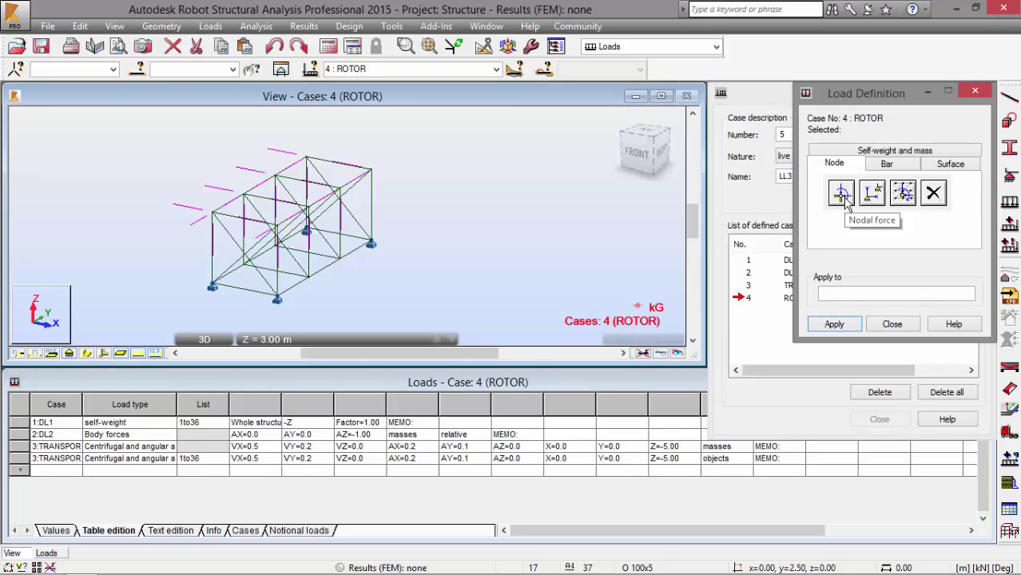
{"action": "left_click", "coordinate": [843, 194]}
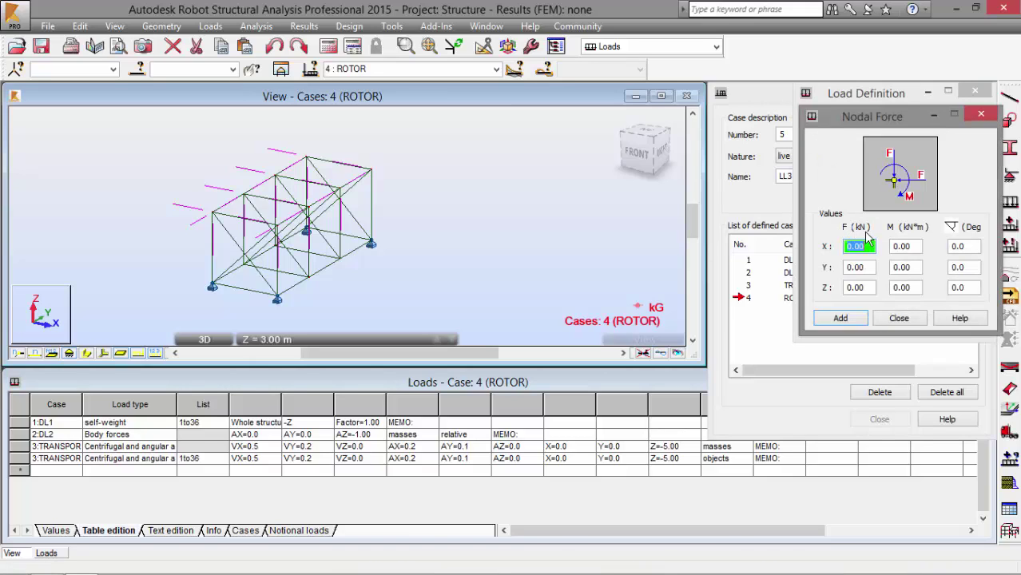
{"action": "left_click", "coordinate": [845, 289]}
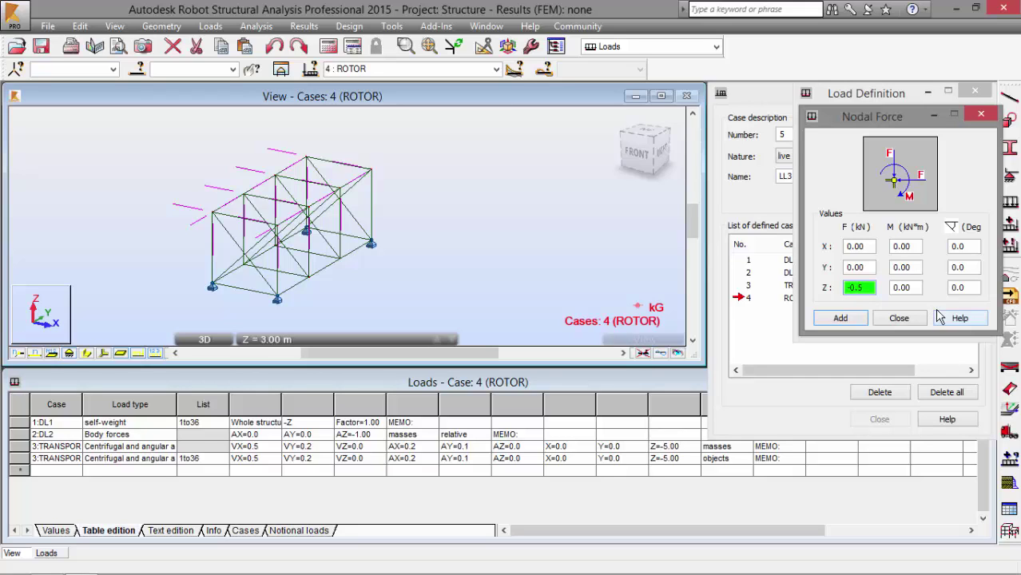
{"action": "left_click", "coordinate": [841, 319]}
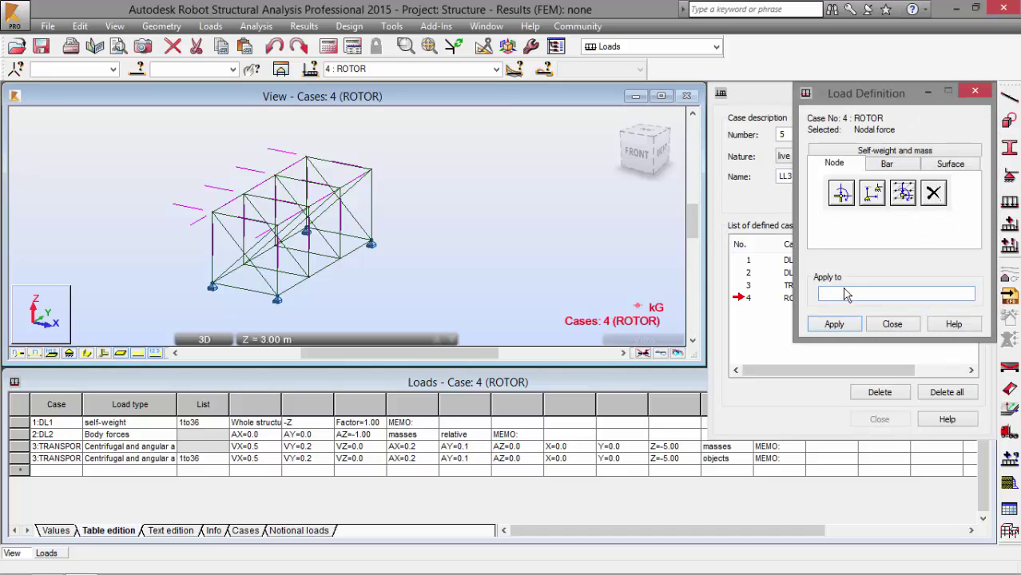
Apply the -0.5 kN nodal force to top nodes 6, 7, 10 and 11.
{"action": "middle_click_drag", "start_coordinate": [501, 247], "coordinate": [231, 194]}
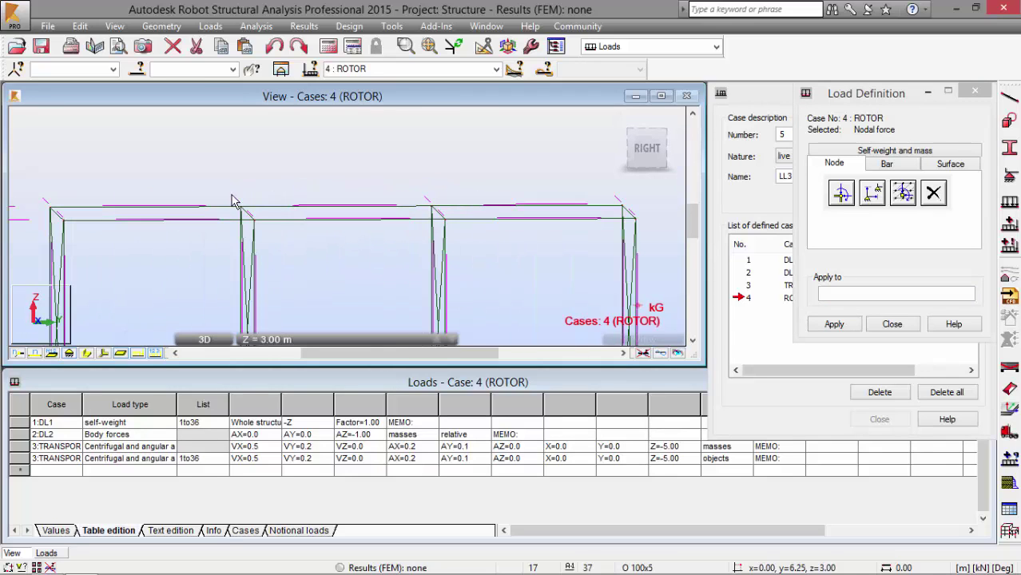
{"action": "left_click_drag", "start_coordinate": [207, 174], "coordinate": [462, 232]}
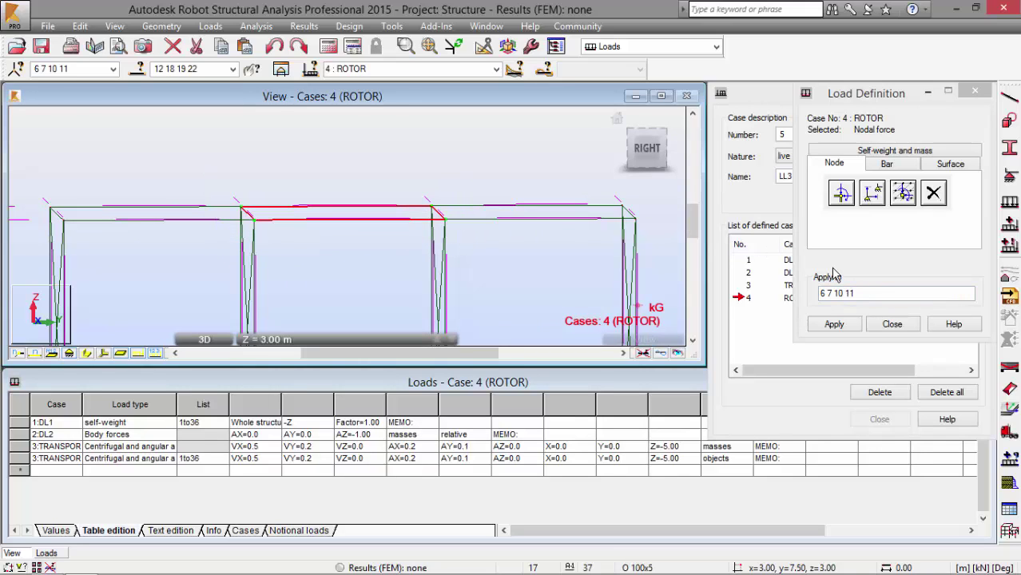
{"action": "left_click", "coordinate": [832, 323]}
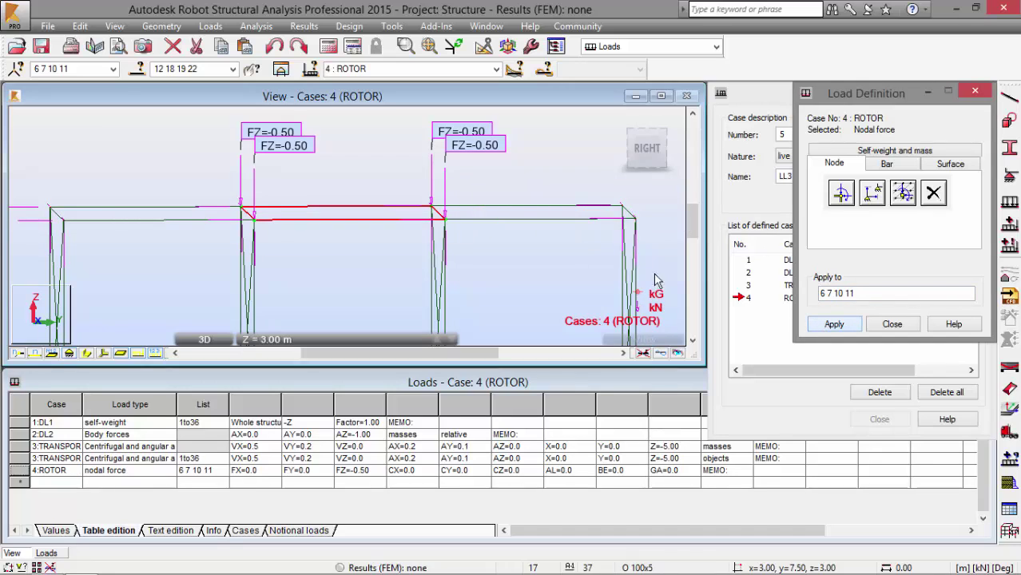
{"action": "scroll", "coordinate": [315, 212], "scroll_direction": "down", "scroll_amount": 2}
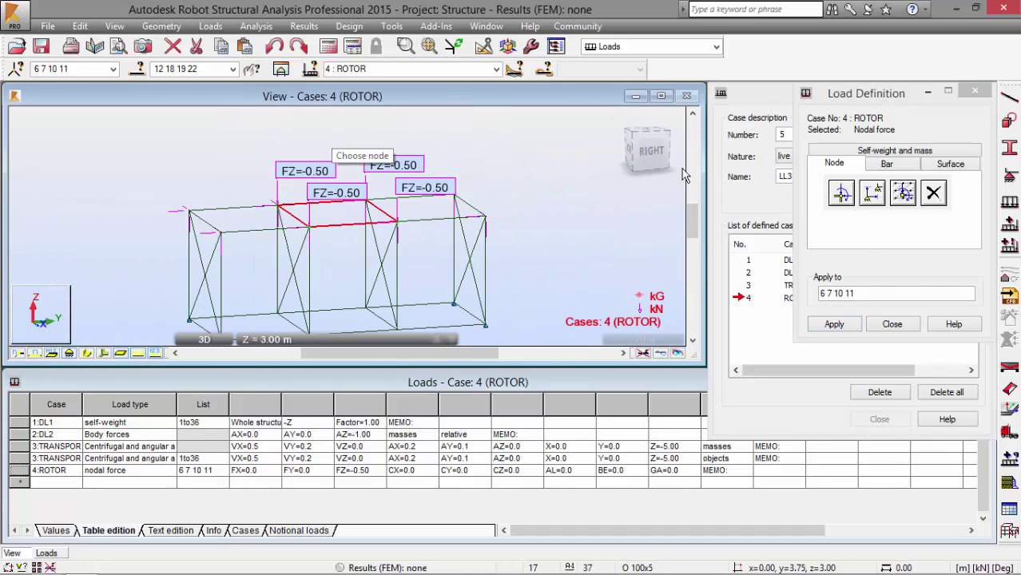
Add a nodal mass of X=0, Y=0, Z=200 kg to nodes 6, 7, 10 and 11.
{"action": "left_click", "coordinate": [877, 152]}
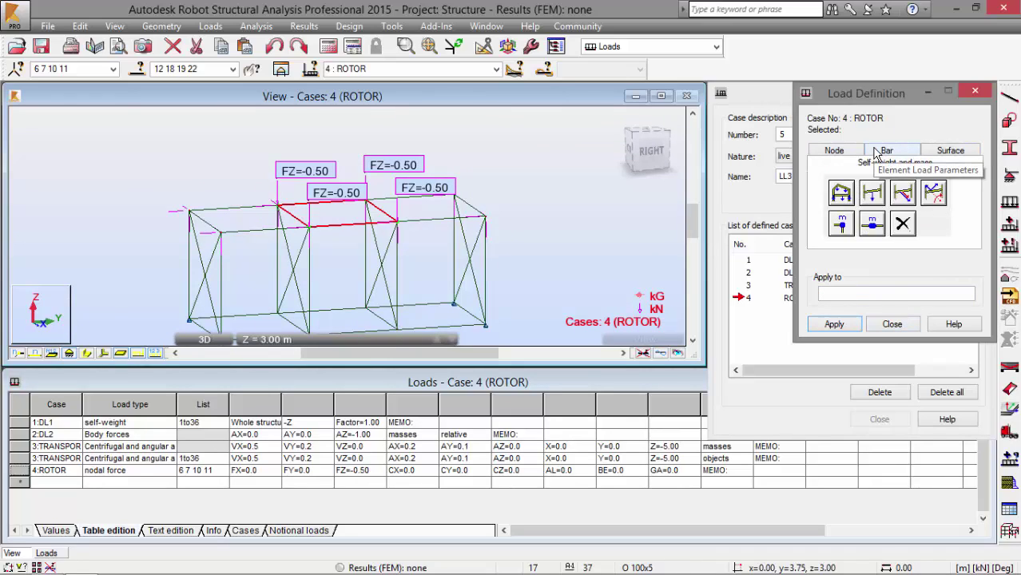
{"action": "left_click", "coordinate": [842, 226]}
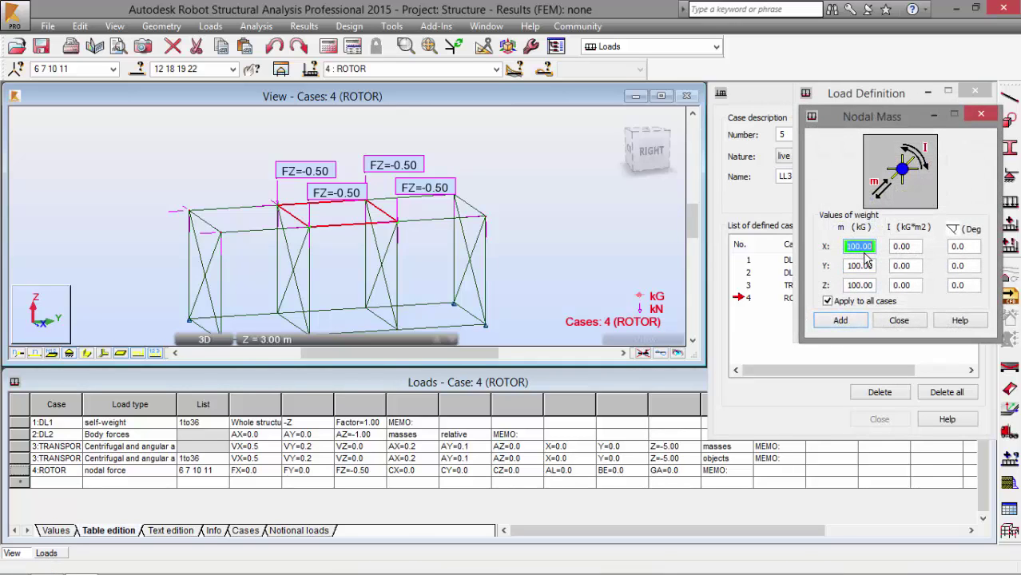
{"action": "key", "text": "Tab"}
{"action": "type", "text": "0"}
{"action": "key", "text": "Tab"}
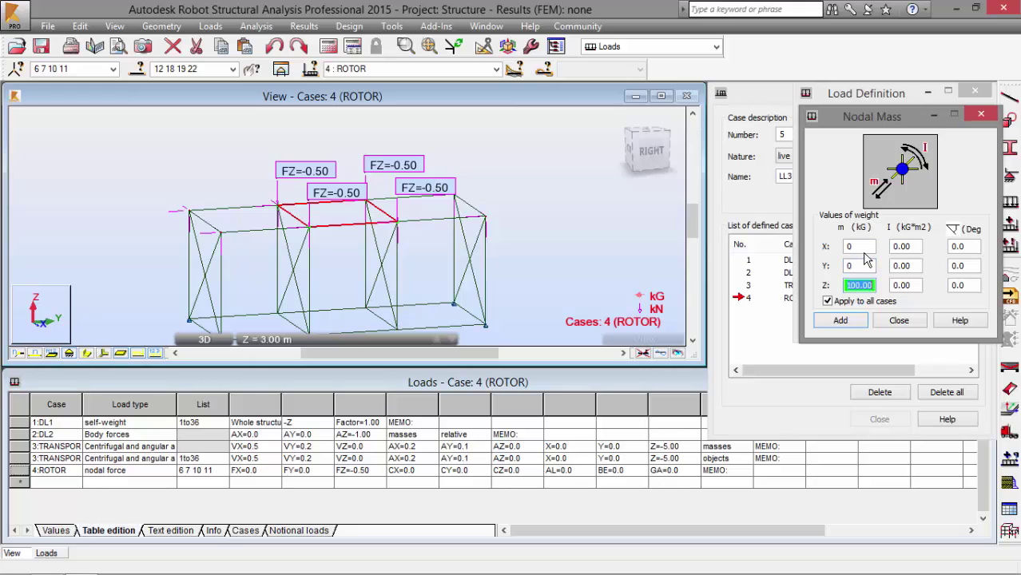
{"action": "type", "text": "200"}
{"action": "left_click", "coordinate": [840, 321]}
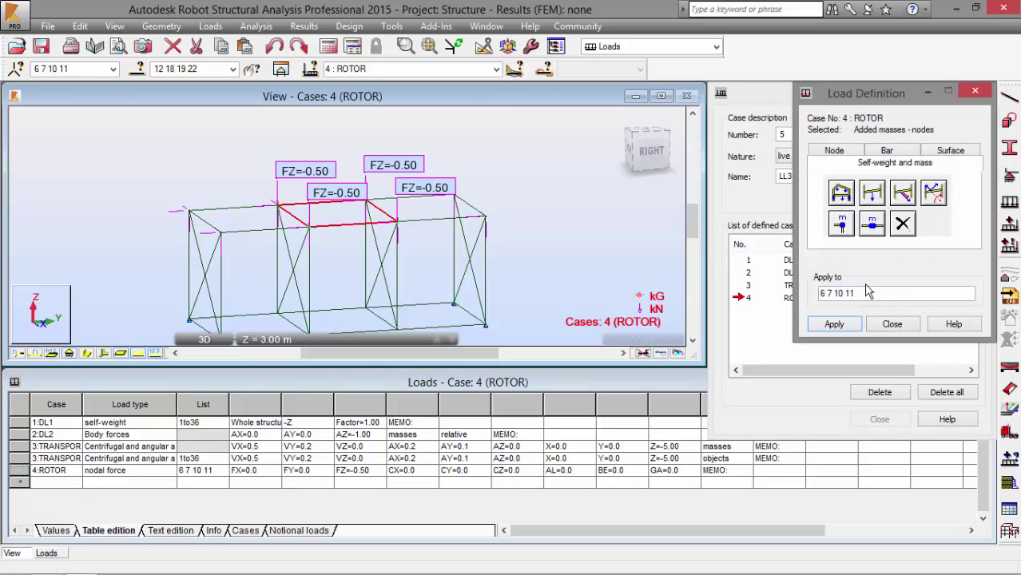
{"action": "left_click", "coordinate": [834, 324]}
{"action": "left_click", "coordinate": [841, 321]}
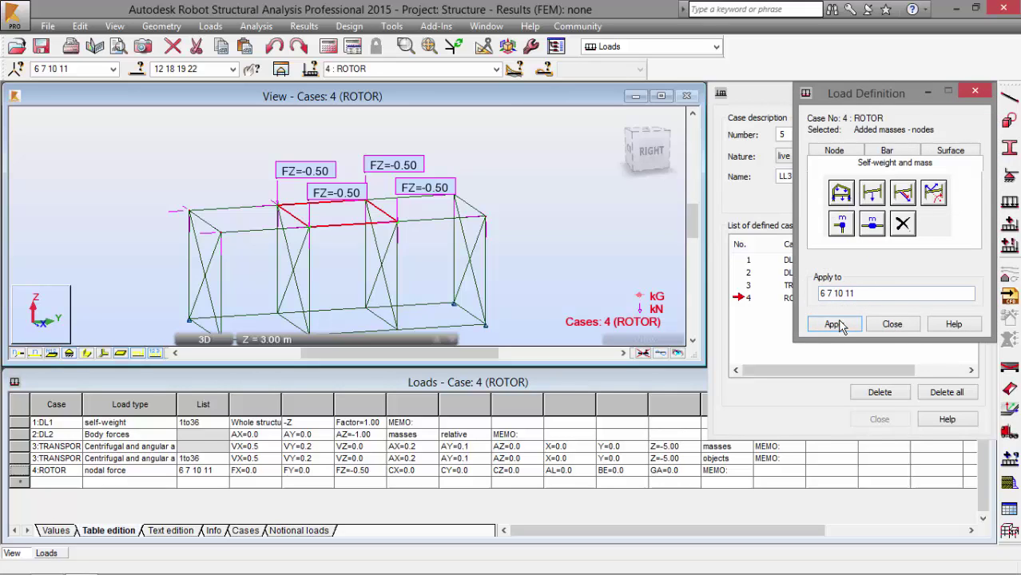
{"action": "left_click", "coordinate": [834, 324]}
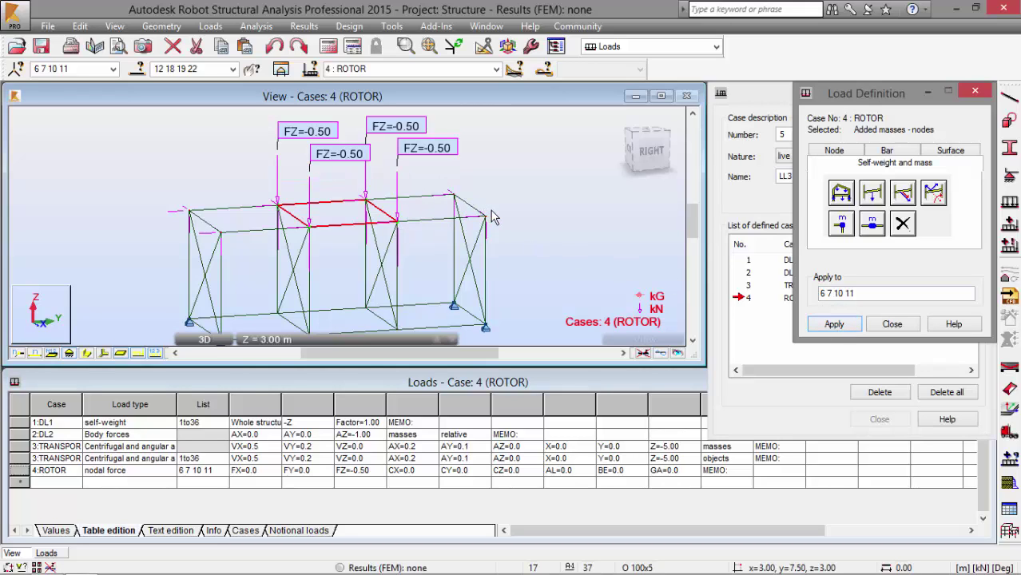
{"action": "left_click", "coordinate": [893, 324]}
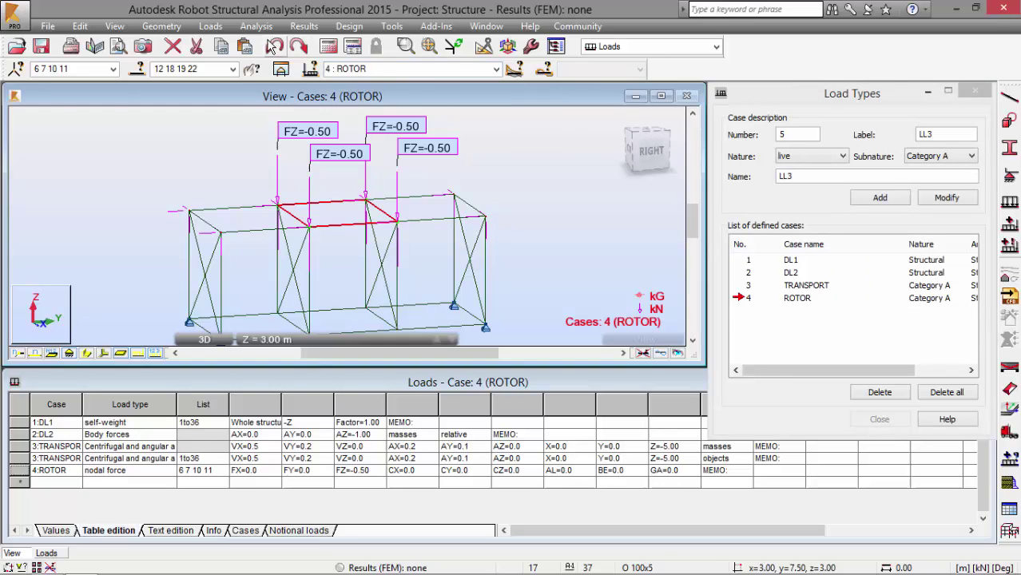
Create Modal analysis case 5 with 10 modes and lumped masses without rotations.
{"action": "left_click", "coordinate": [256, 25]}
{"action": "left_click", "coordinate": [272, 46]}
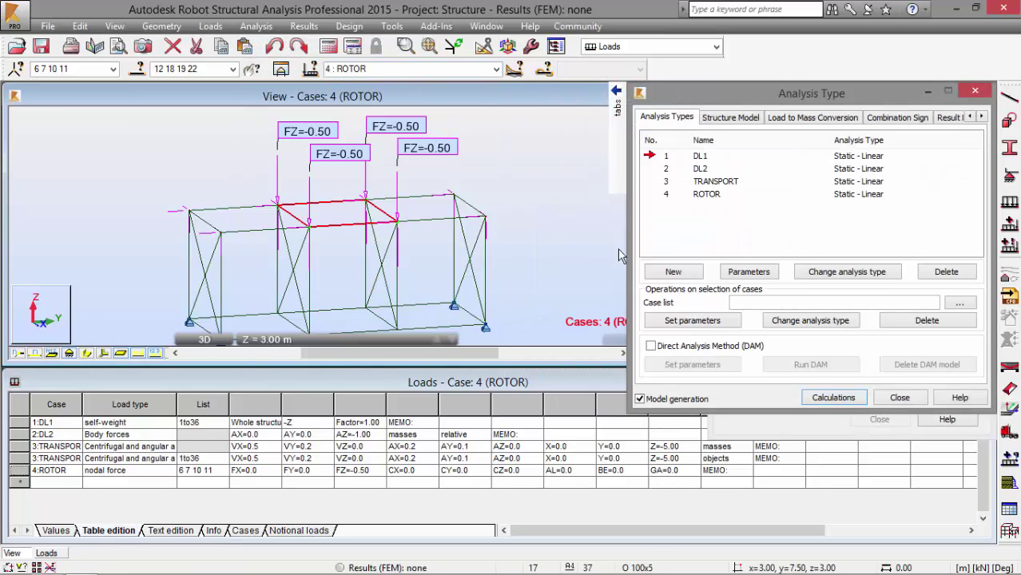
{"action": "left_click", "coordinate": [673, 271]}
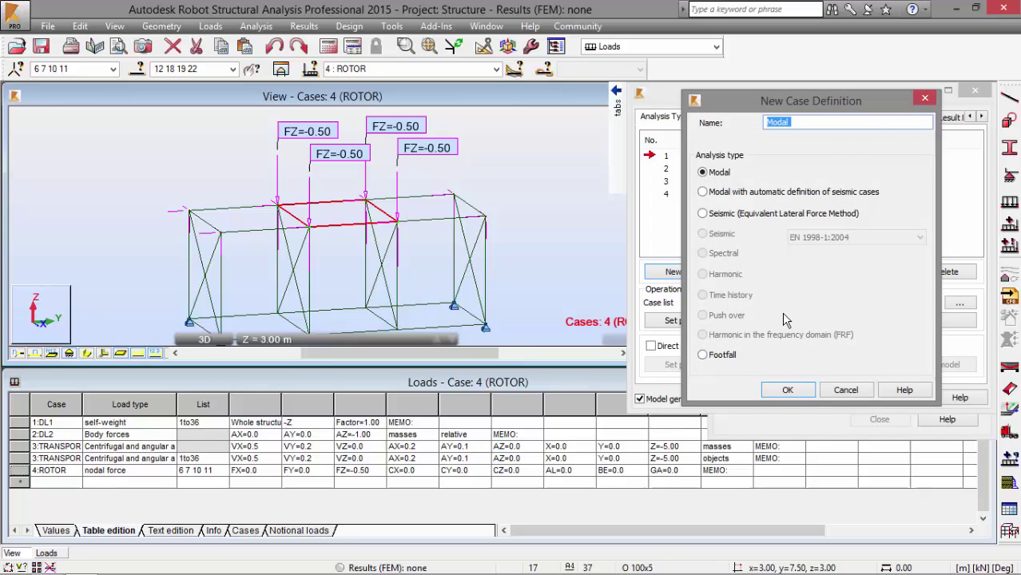
{"action": "left_click", "coordinate": [788, 390]}
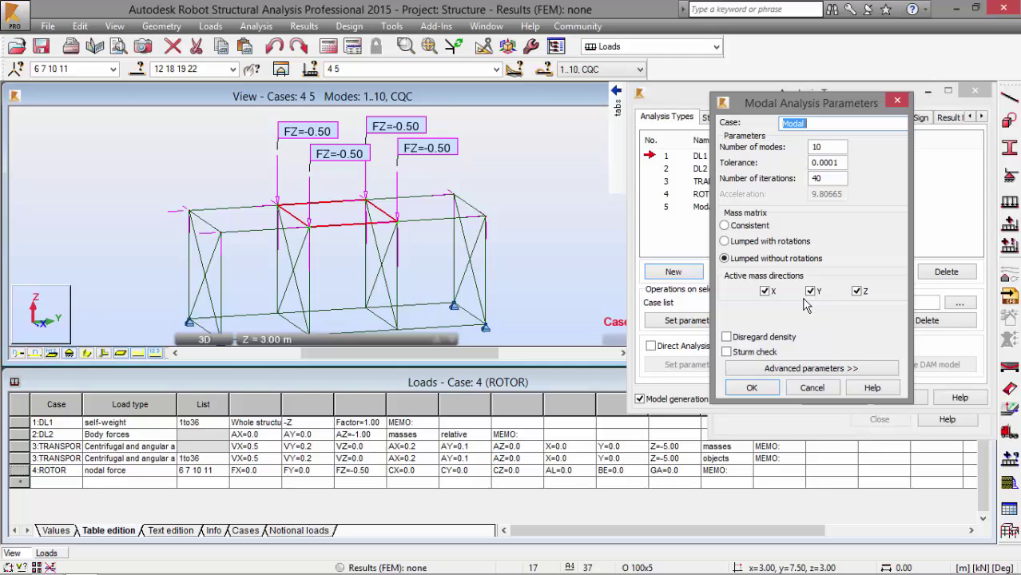
{"action": "left_click", "coordinate": [752, 387]}
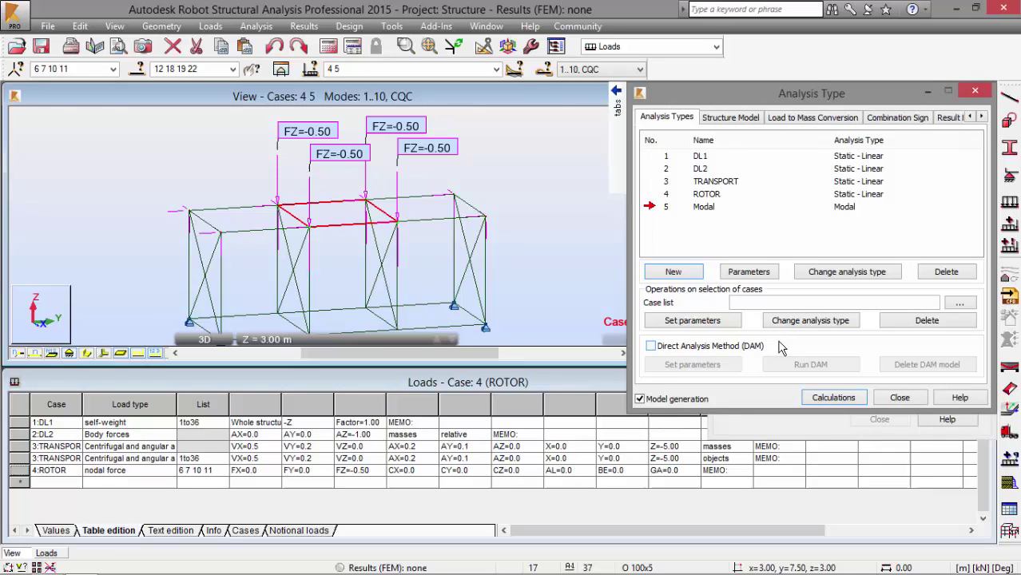
{"action": "left_click", "coordinate": [898, 398]}
Open the Added Masses table full-size, inspect the nodes 6 7 10 11 mass row, then close it.
{"action": "left_click", "coordinate": [206, 27]}
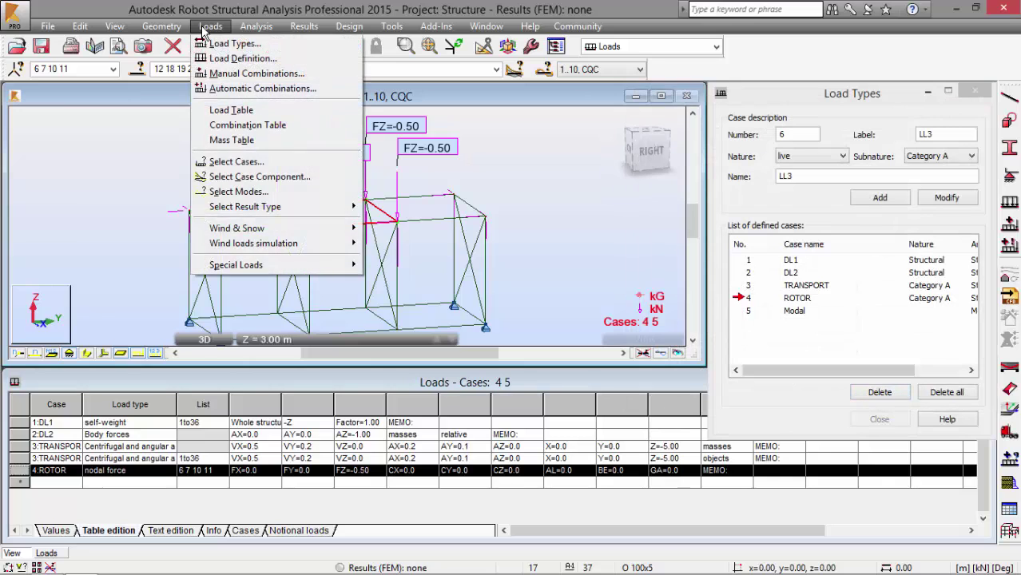
{"action": "left_click", "coordinate": [216, 140]}
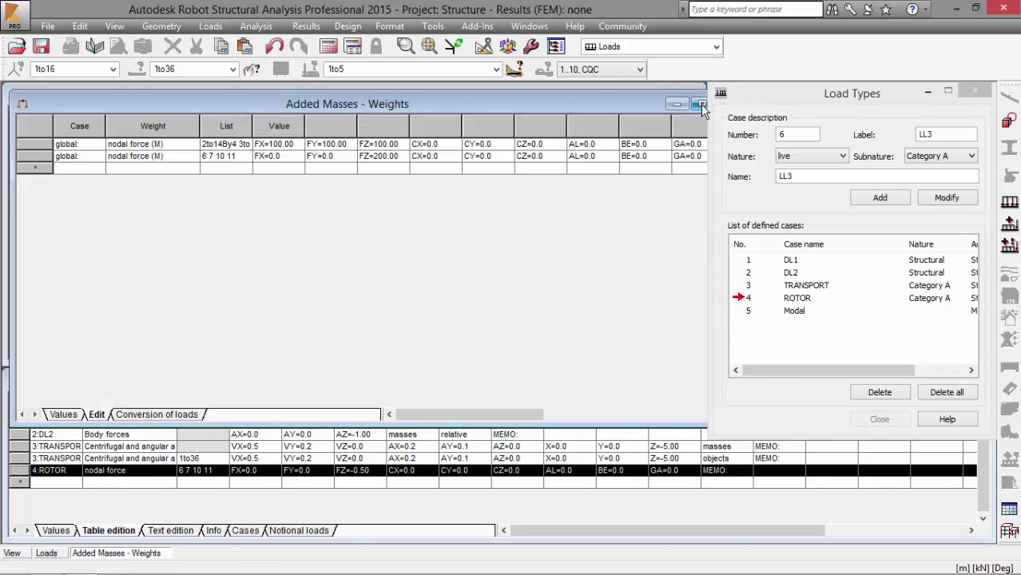
{"action": "left_click", "coordinate": [700, 104]}
{"action": "left_click_drag", "start_coordinate": [824, 94], "coordinate": [834, 224]}
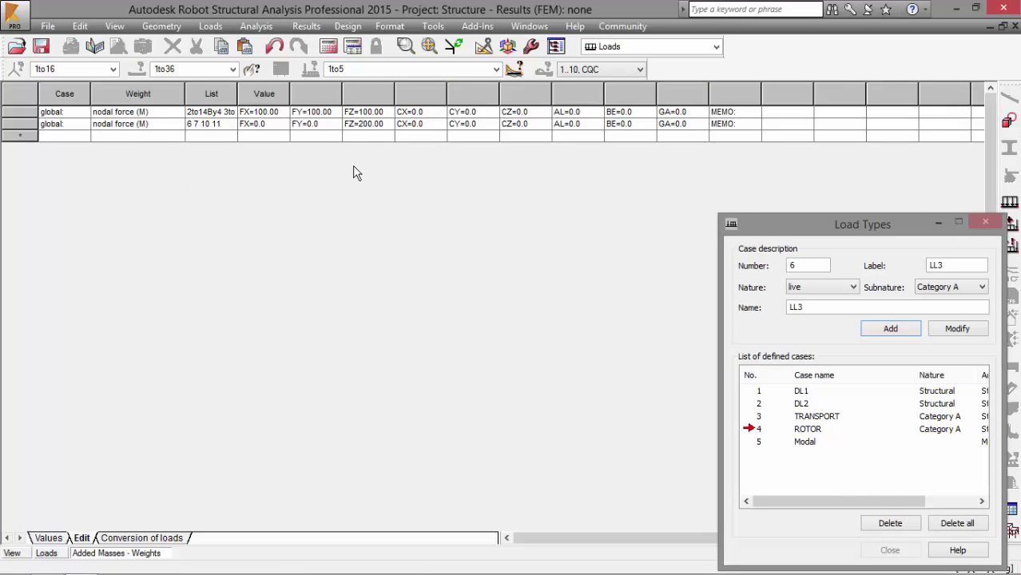
{"action": "left_click", "coordinate": [28, 118]}
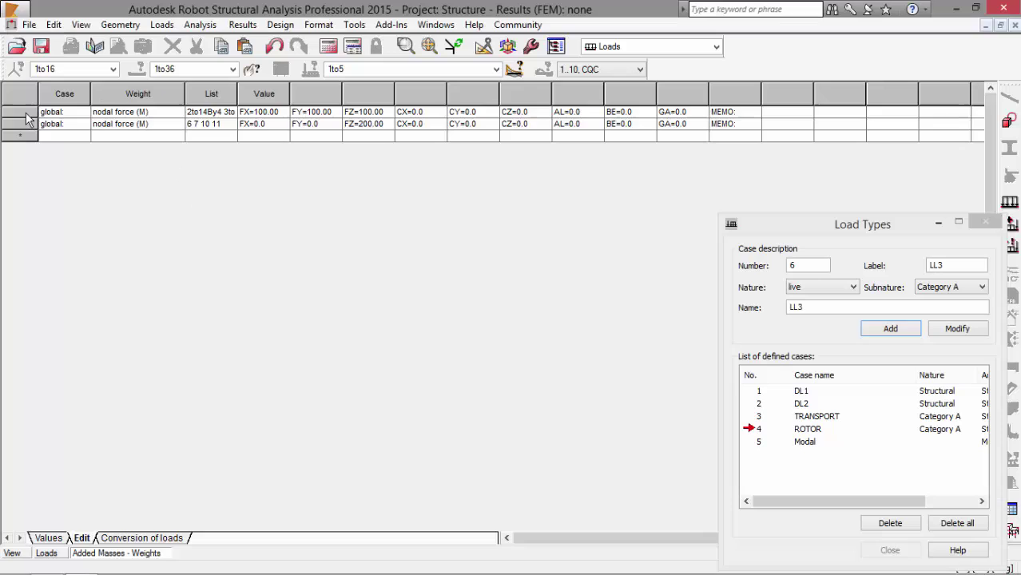
{"action": "left_click", "coordinate": [28, 116]}
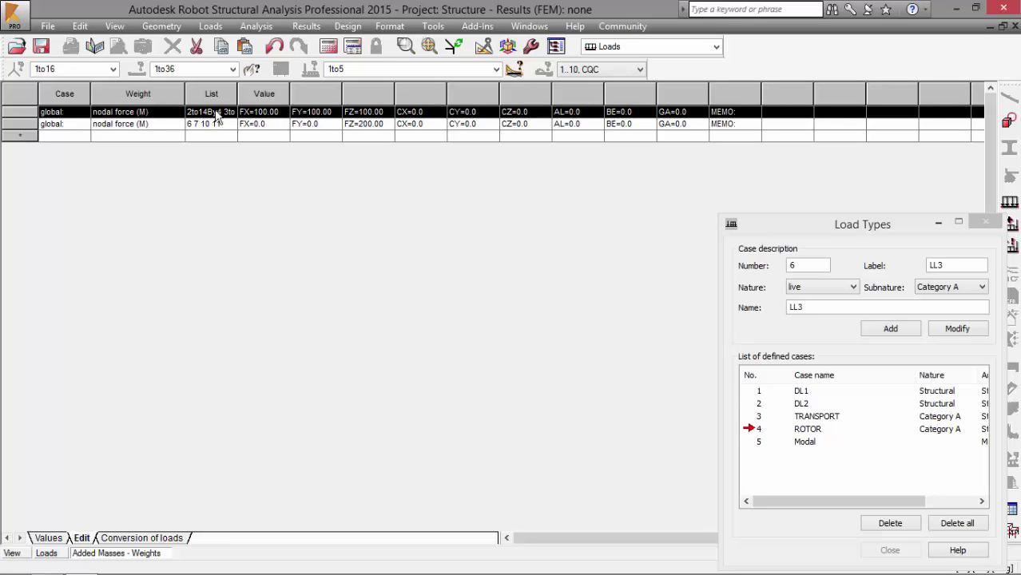
{"action": "left_click", "coordinate": [22, 126]}
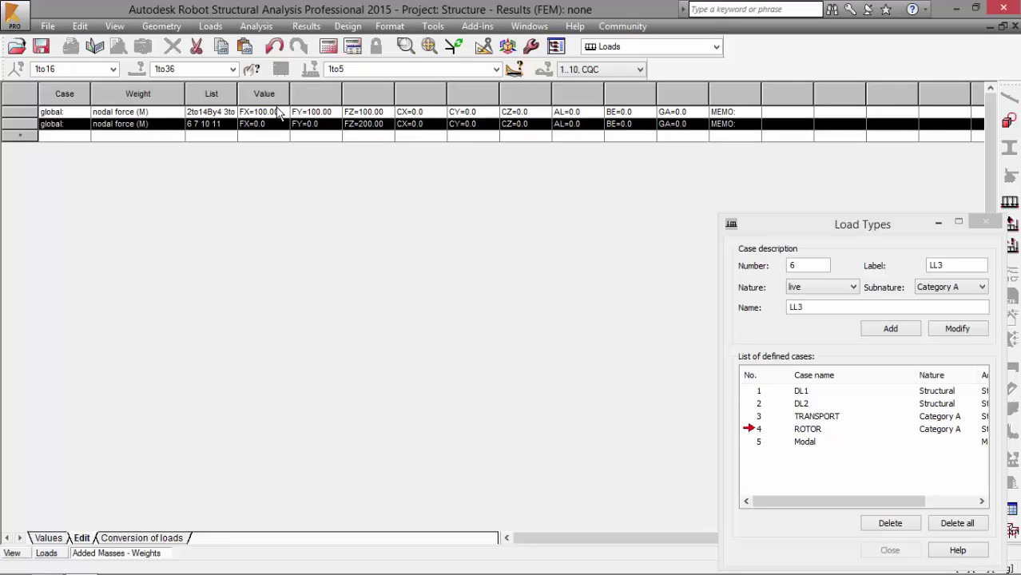
{"action": "left_click", "coordinate": [1015, 27]}
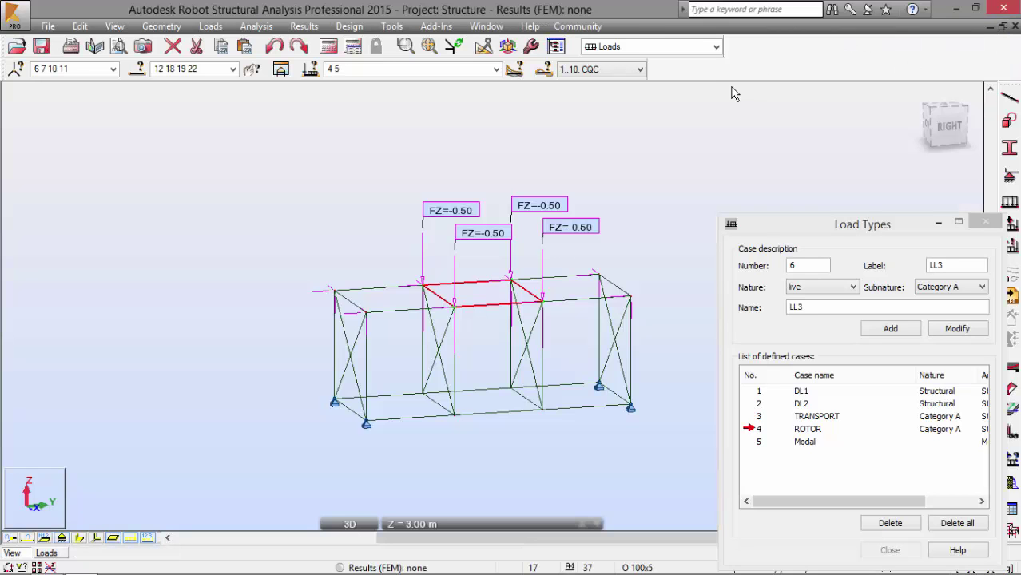
Define manual ULS combination COMB1: DL1 and DL2 at 1.35, TRANSPORT at 1.50.
{"action": "left_click", "coordinate": [210, 26]}
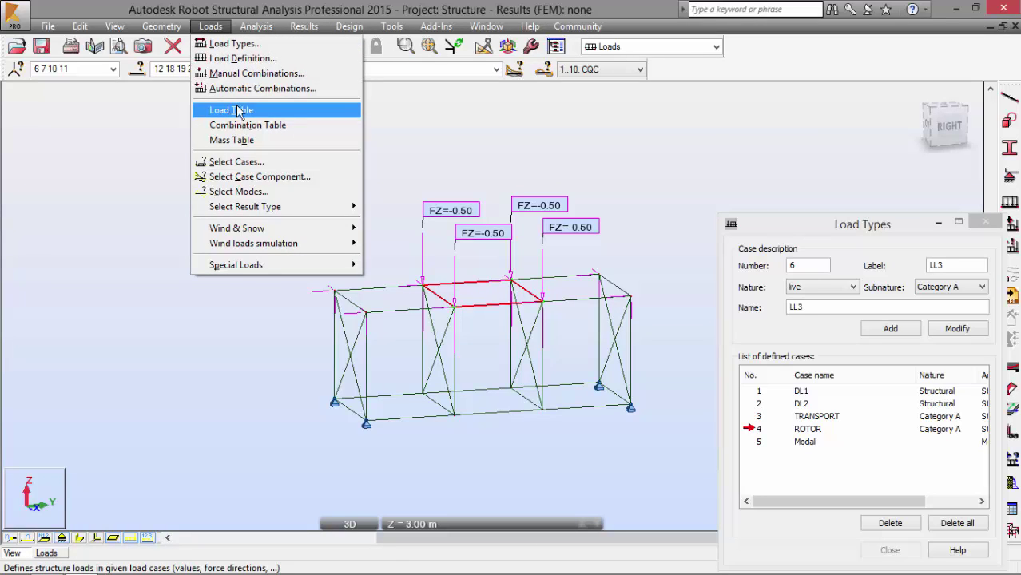
{"action": "left_click", "coordinate": [263, 73]}
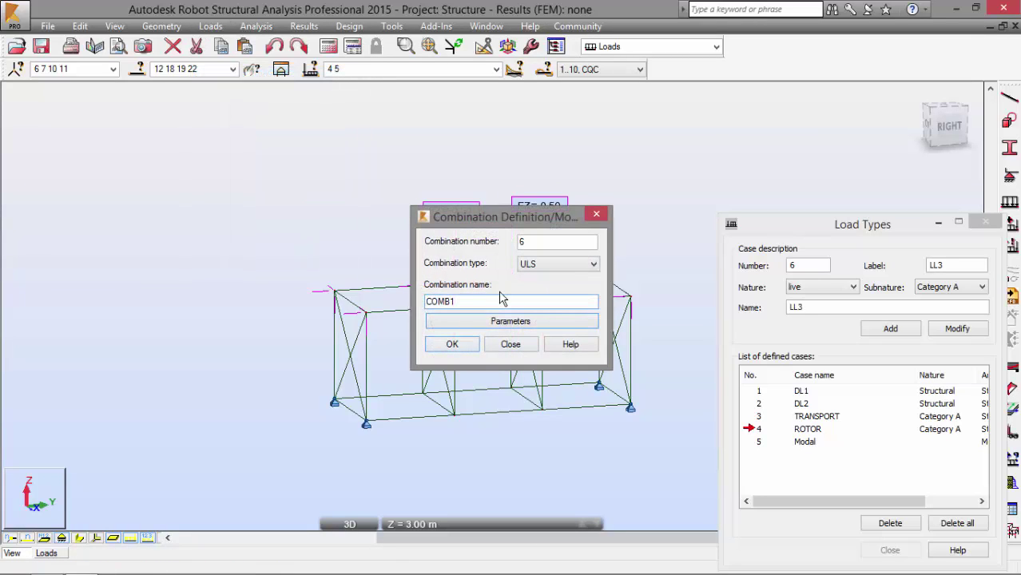
{"action": "left_click", "coordinate": [453, 345]}
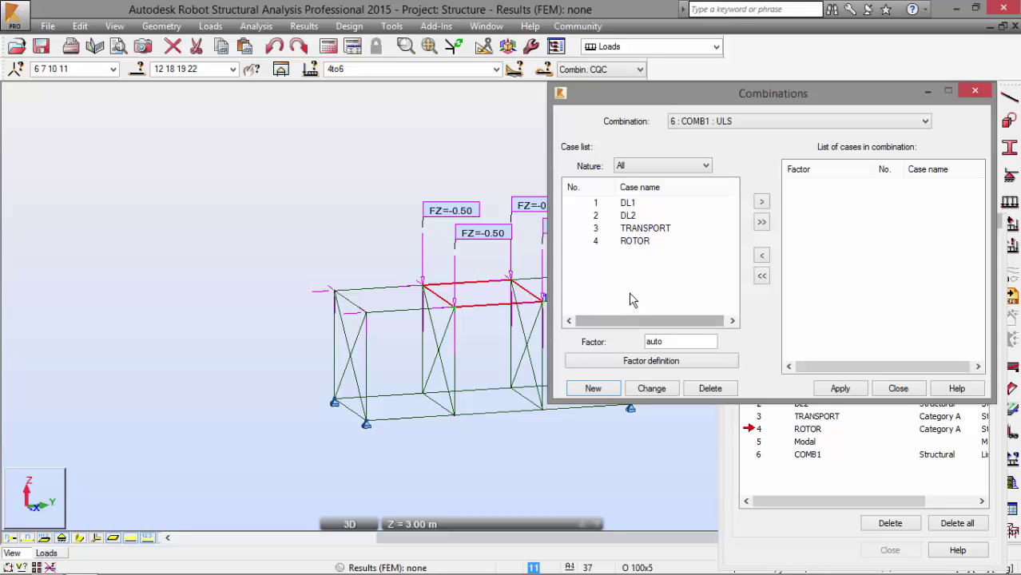
{"action": "left_click", "coordinate": [595, 204]}
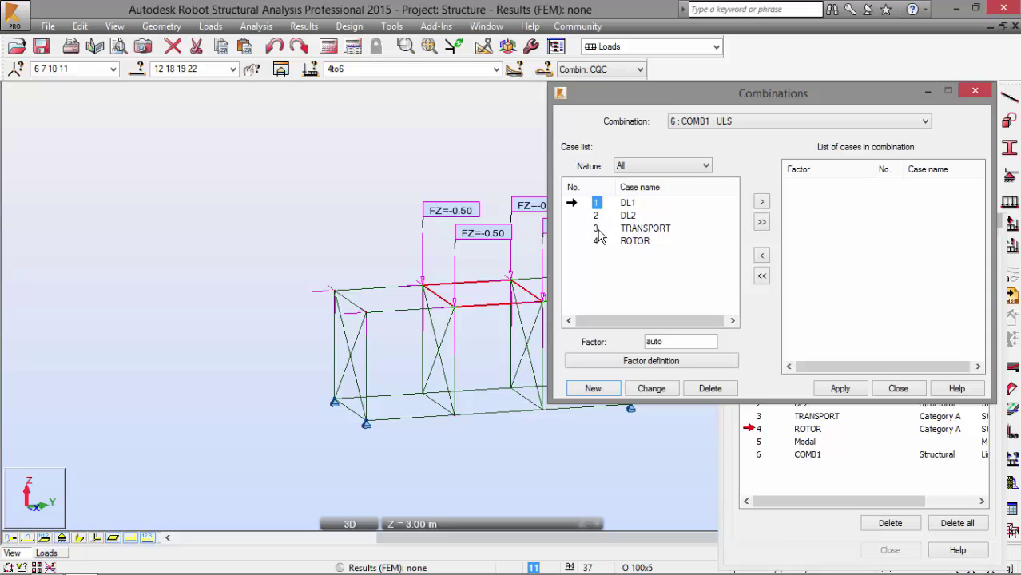
{"action": "left_click", "coordinate": [596, 228], "text": "shift"}
{"action": "left_click", "coordinate": [762, 202]}
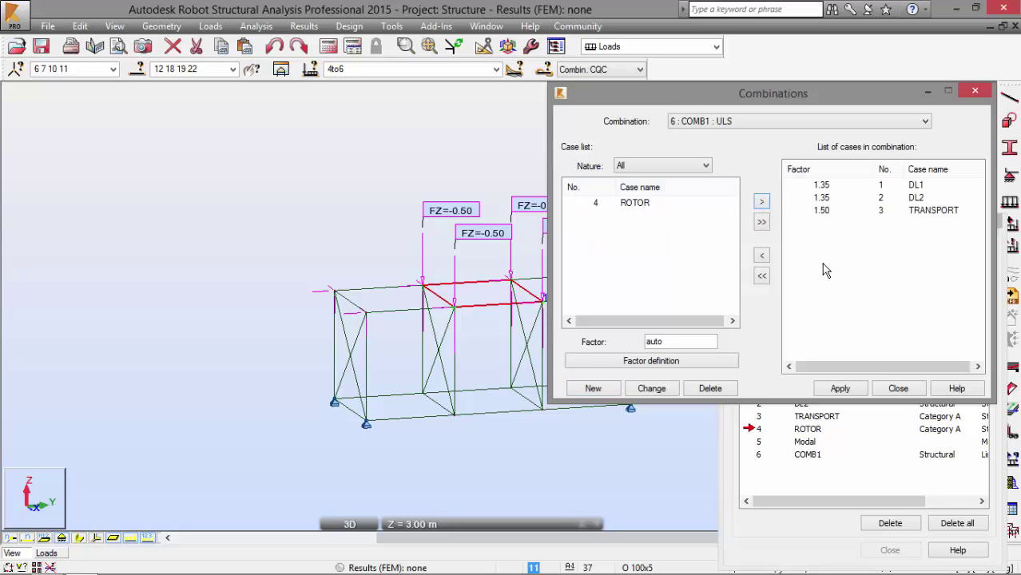
{"action": "left_click", "coordinate": [849, 392]}
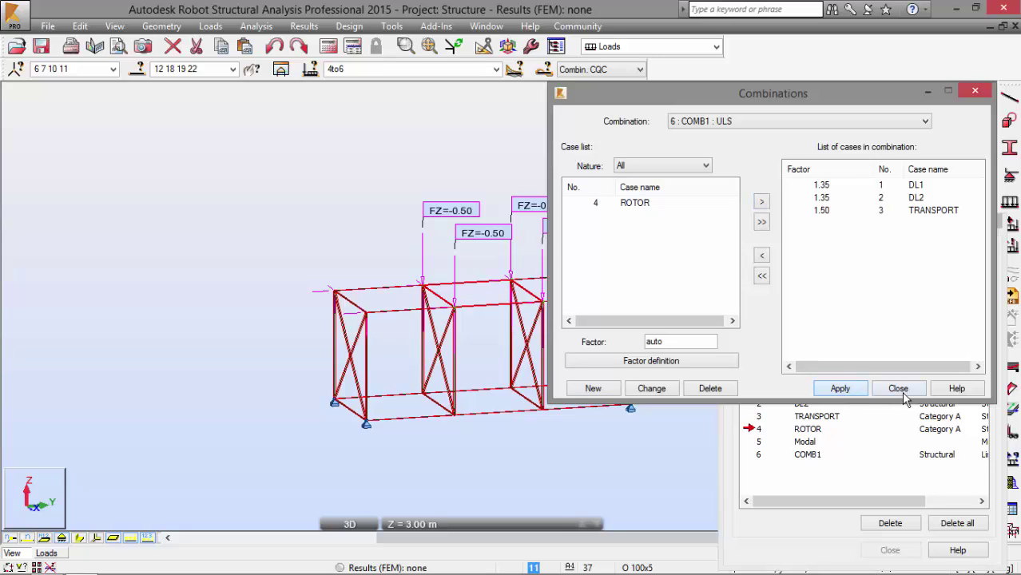
Add ULS combination COMB2: DL1 and DL2 at 1.35, ROTOR at 1.50, and close Combinations.
{"action": "left_click", "coordinate": [594, 389]}
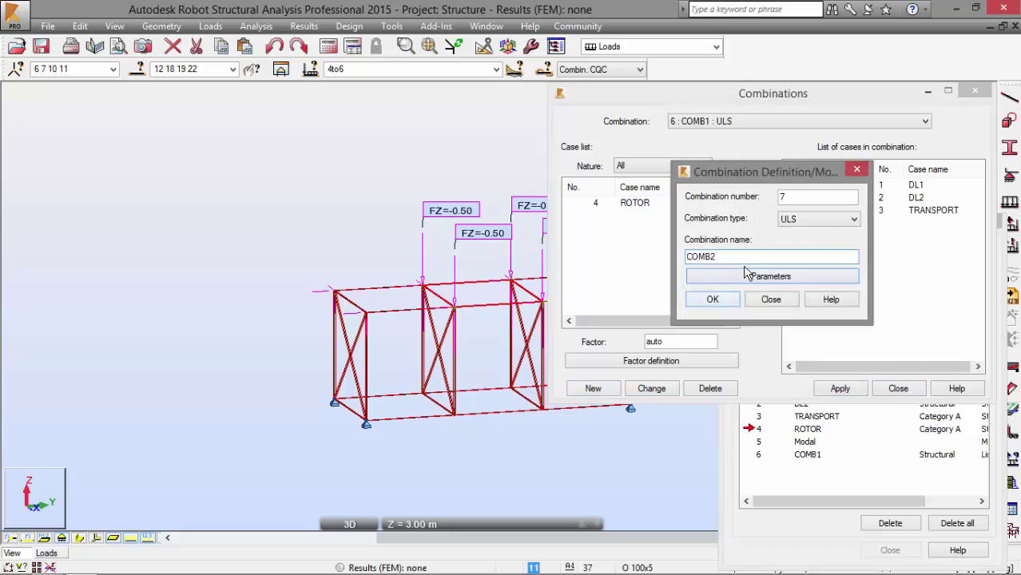
{"action": "left_click", "coordinate": [713, 302]}
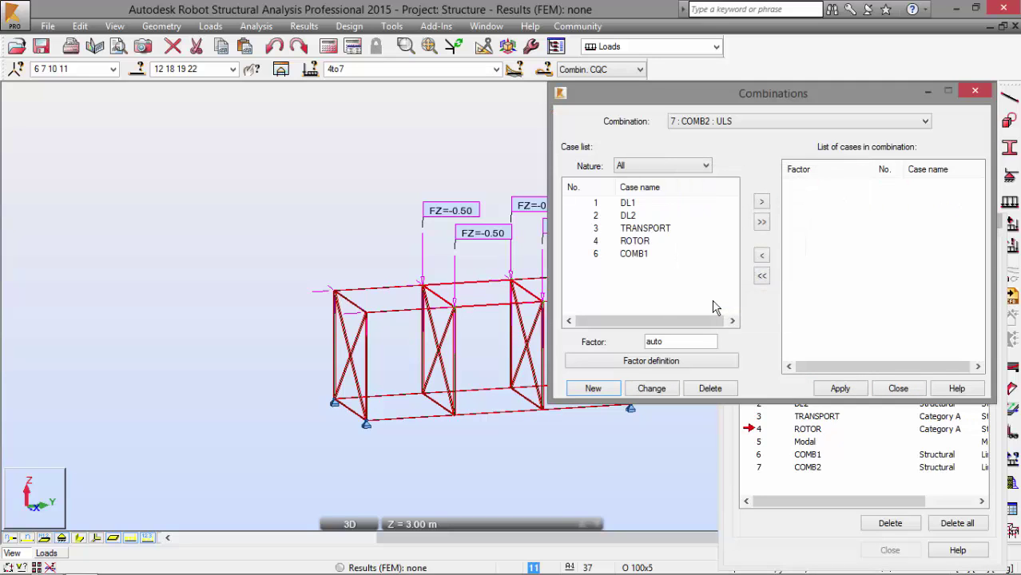
{"action": "left_click", "coordinate": [598, 205]}
{"action": "left_click", "coordinate": [598, 215], "text": "ctrl"}
{"action": "left_click", "coordinate": [598, 241], "text": "ctrl"}
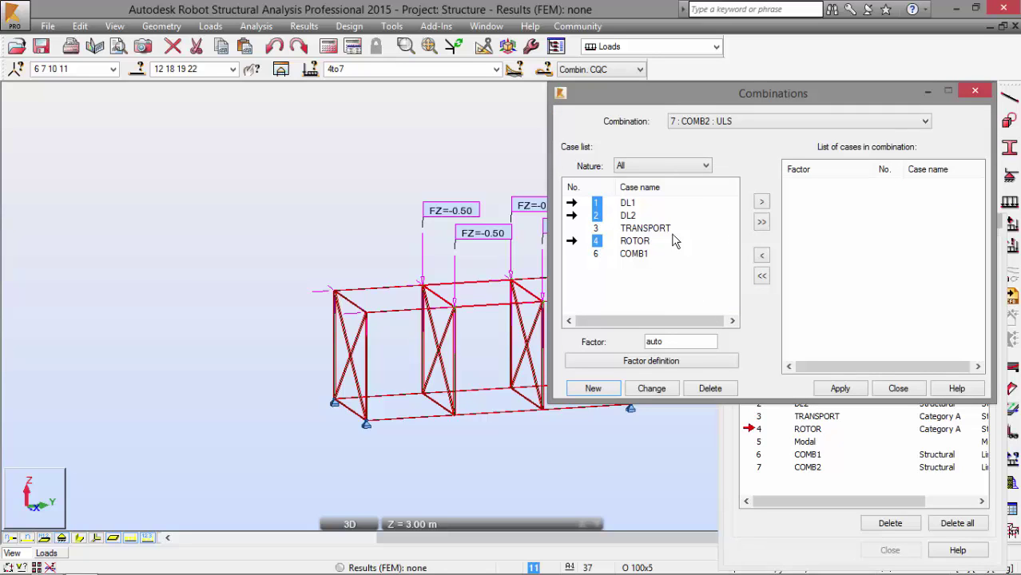
{"action": "left_click", "coordinate": [761, 201]}
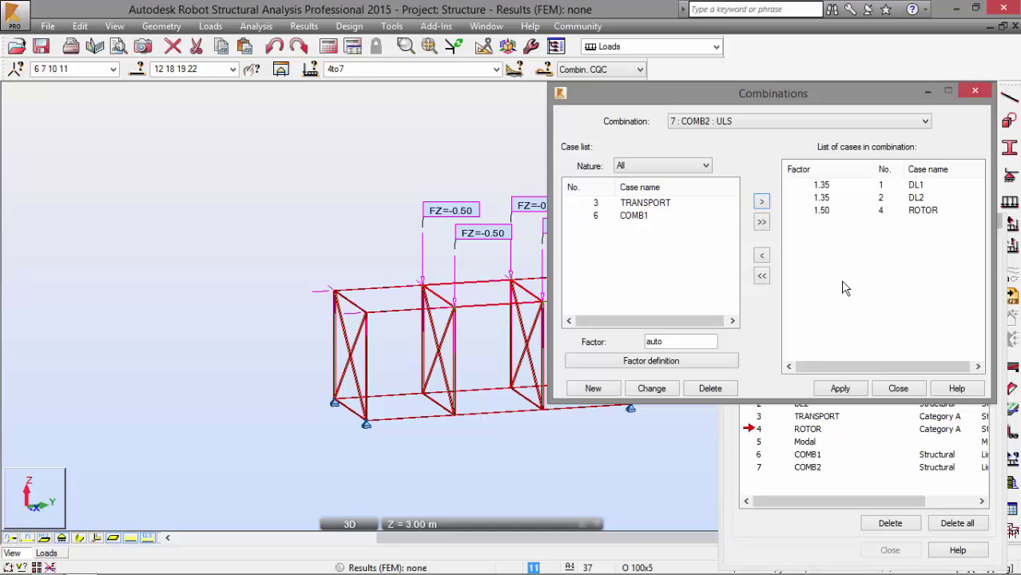
{"action": "left_click", "coordinate": [840, 389]}
{"action": "left_click", "coordinate": [898, 389]}
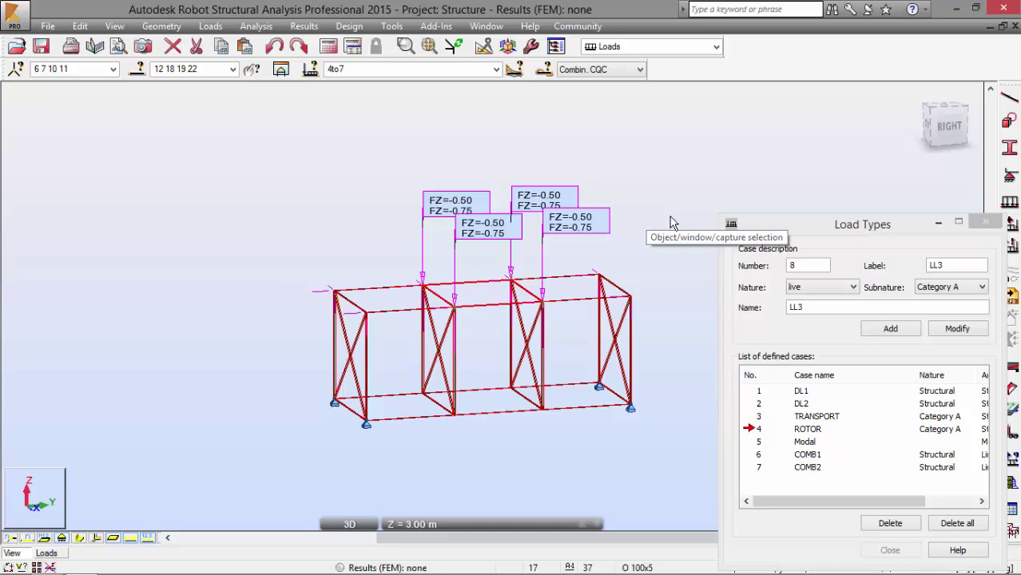
Run the structure calculation so FEM results are available with 0 errors and 0 warnings.
{"action": "left_click", "coordinate": [331, 50]}
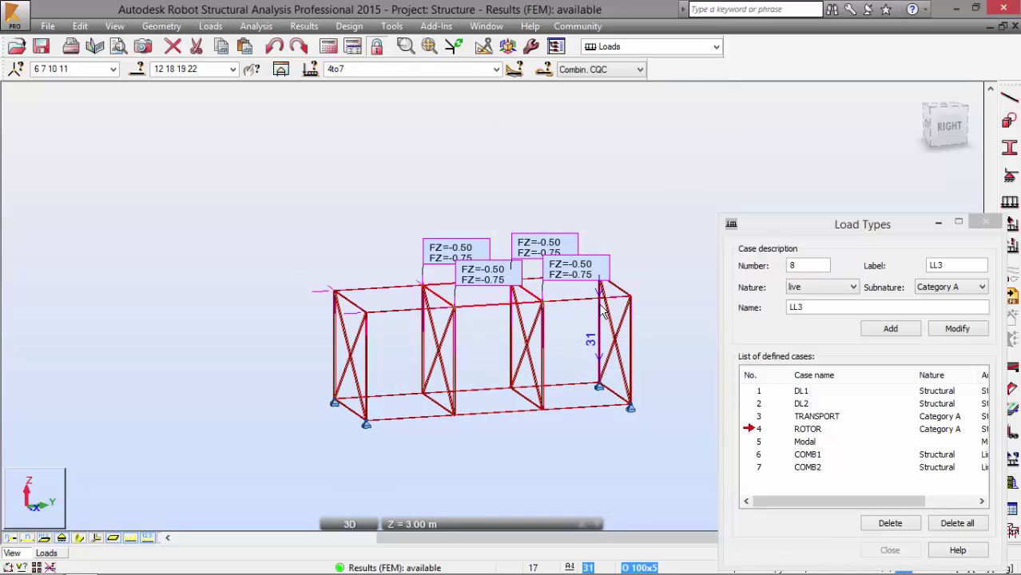
{"action": "left_click", "coordinate": [656, 47]}
{"action": "left_click", "coordinate": [613, 145]}
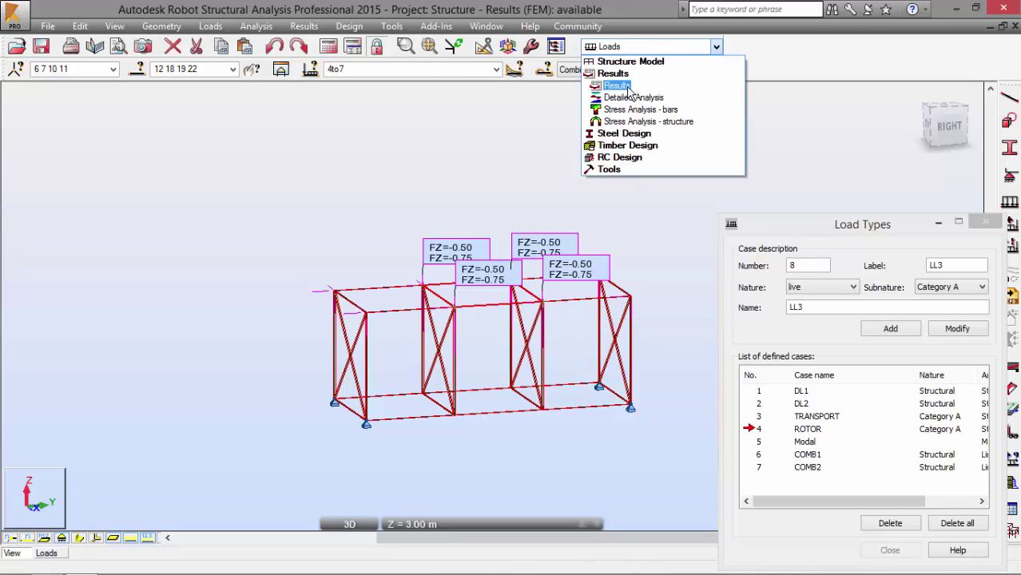
Switch to the Results layout with the 3D view maximized and no bars selected.
{"action": "left_click", "coordinate": [622, 86]}
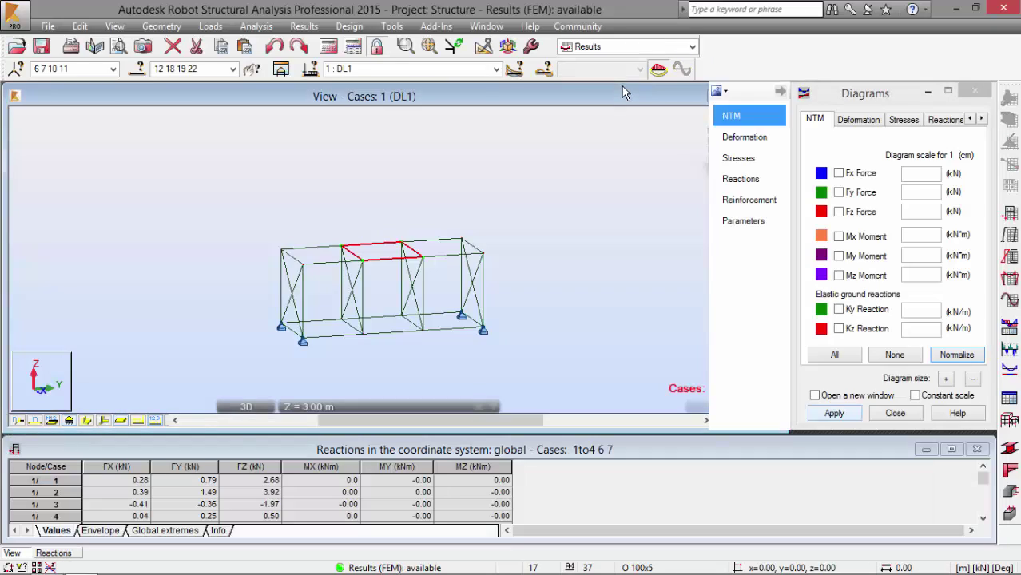
{"action": "left_click", "coordinate": [700, 115]}
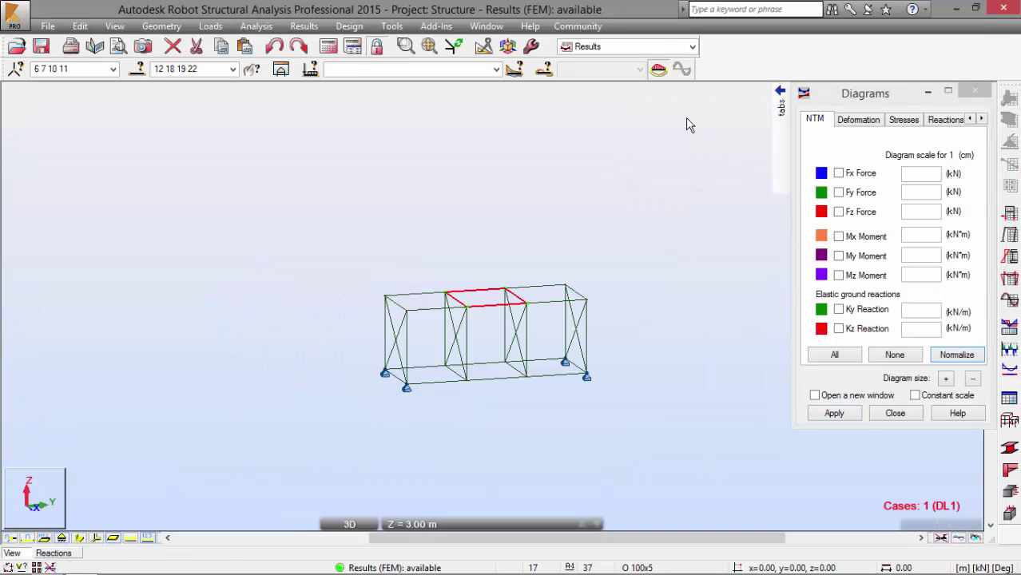
{"action": "left_click", "coordinate": [516, 182]}
{"action": "scroll", "coordinate": [429, 220], "scroll_direction": "up", "scroll_amount": 5}
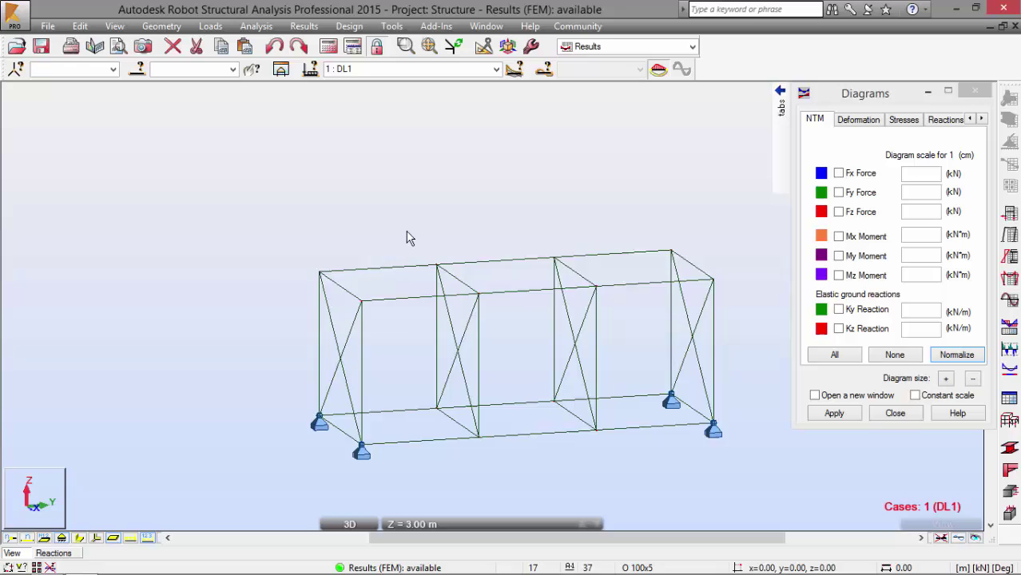
Turn on Load symbols and Forces generated automatically in the Display settings.
{"action": "right_click", "coordinate": [245, 150]}
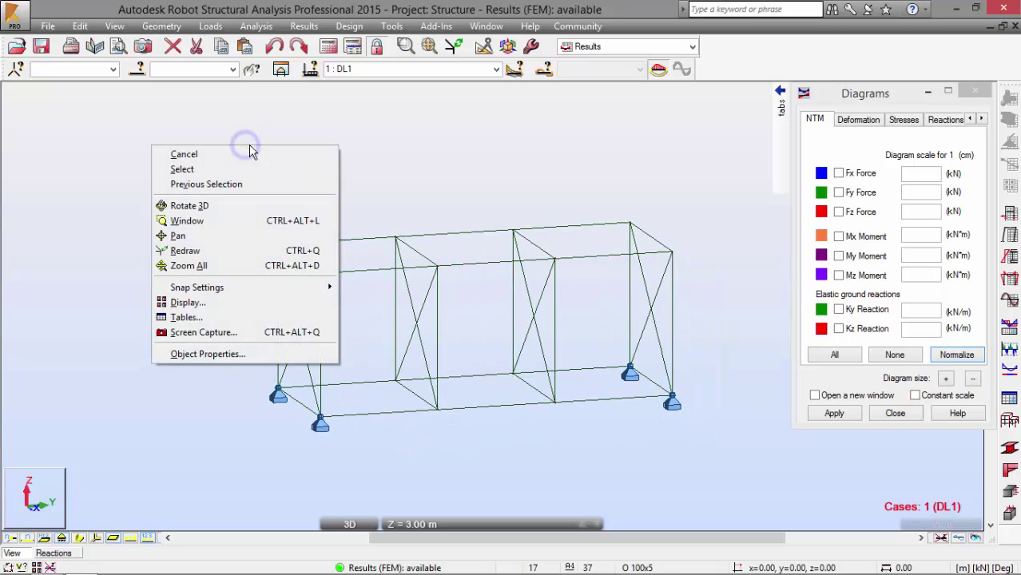
{"action": "left_click", "coordinate": [254, 308]}
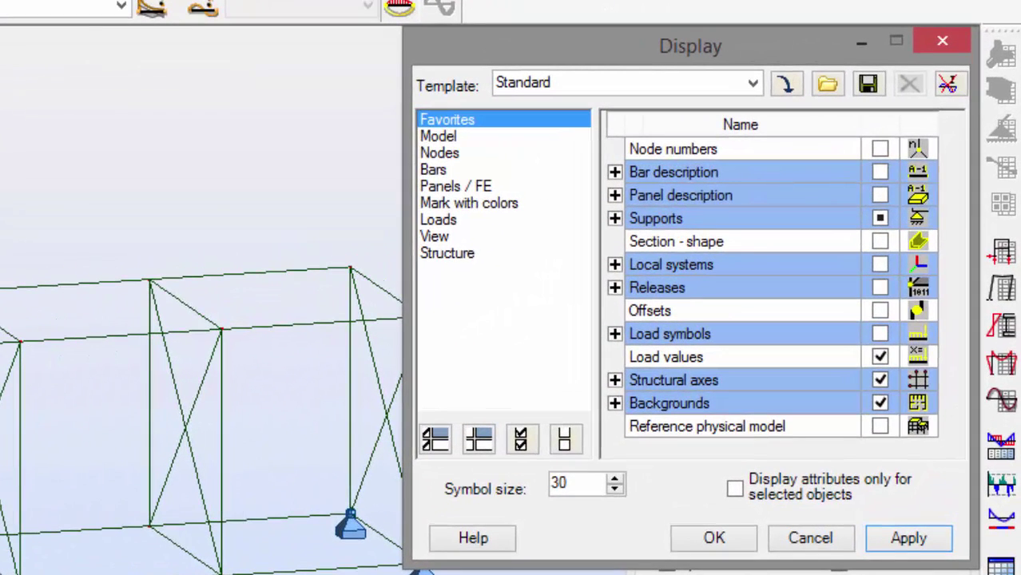
{"action": "left_click", "coordinate": [441, 222]}
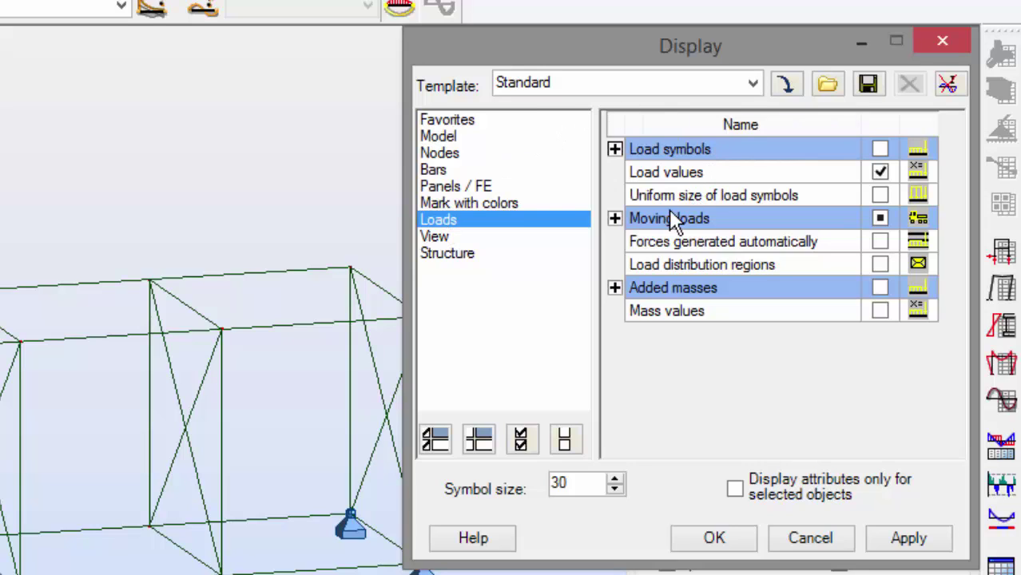
{"action": "left_click", "coordinate": [880, 148]}
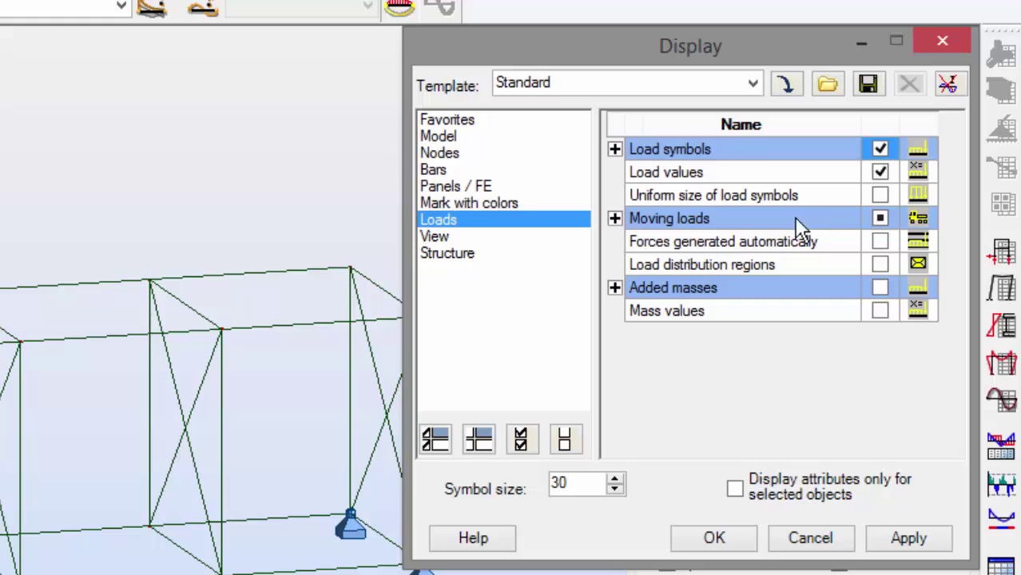
{"action": "left_click", "coordinate": [879, 241]}
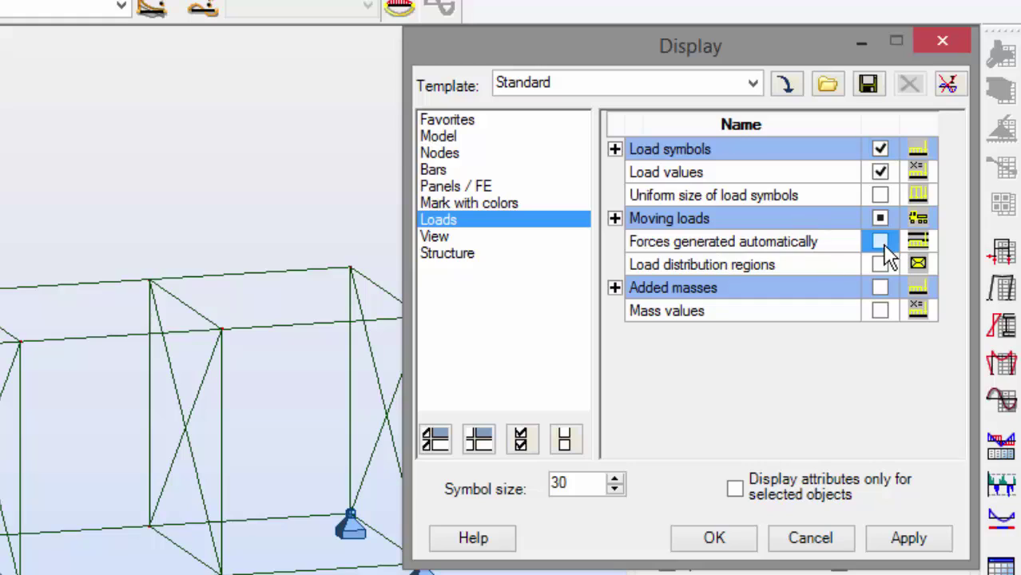
{"action": "left_click", "coordinate": [908, 538]}
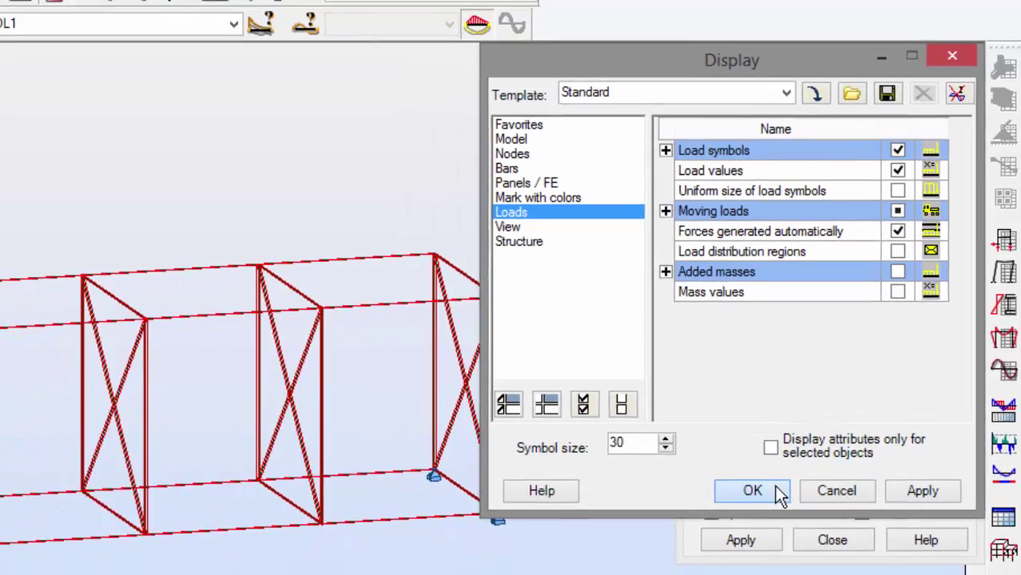
Show the loads of case DL2 and orbit the frame to view them from another side.
{"action": "left_click", "coordinate": [713, 538]}
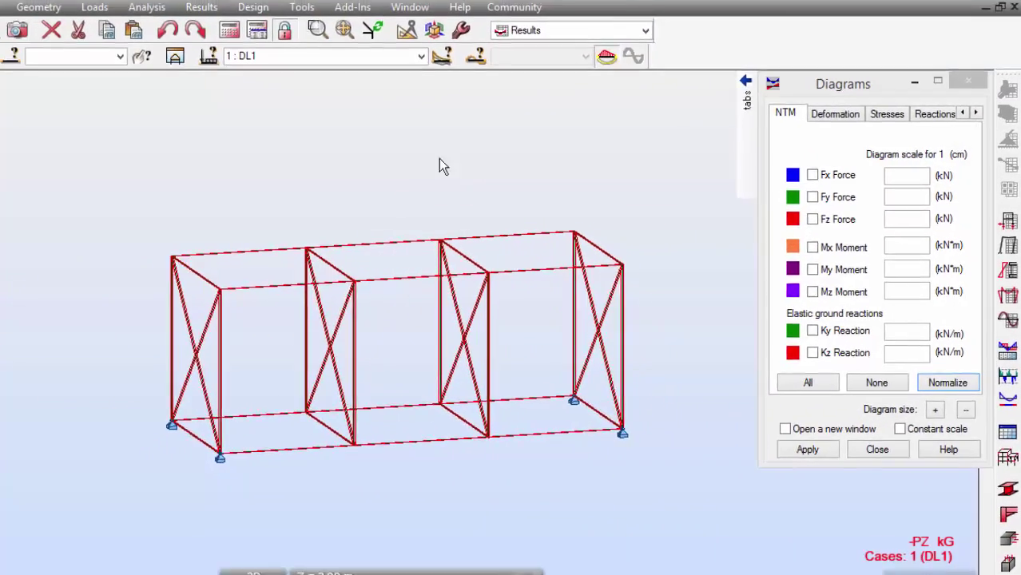
{"action": "left_click", "coordinate": [497, 69]}
{"action": "left_click", "coordinate": [496, 69]}
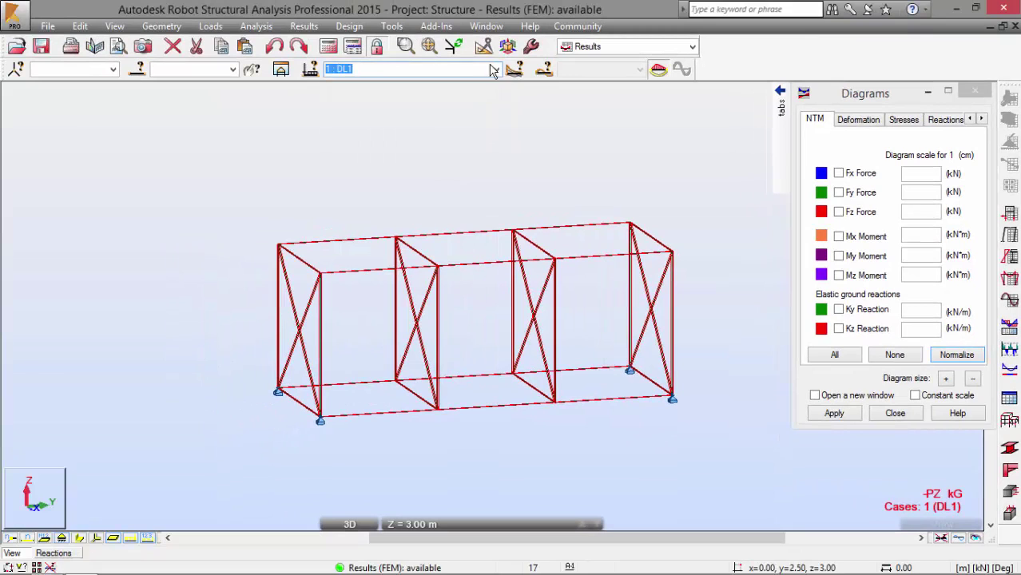
{"action": "left_click", "coordinate": [496, 70]}
{"action": "left_click", "coordinate": [474, 91]}
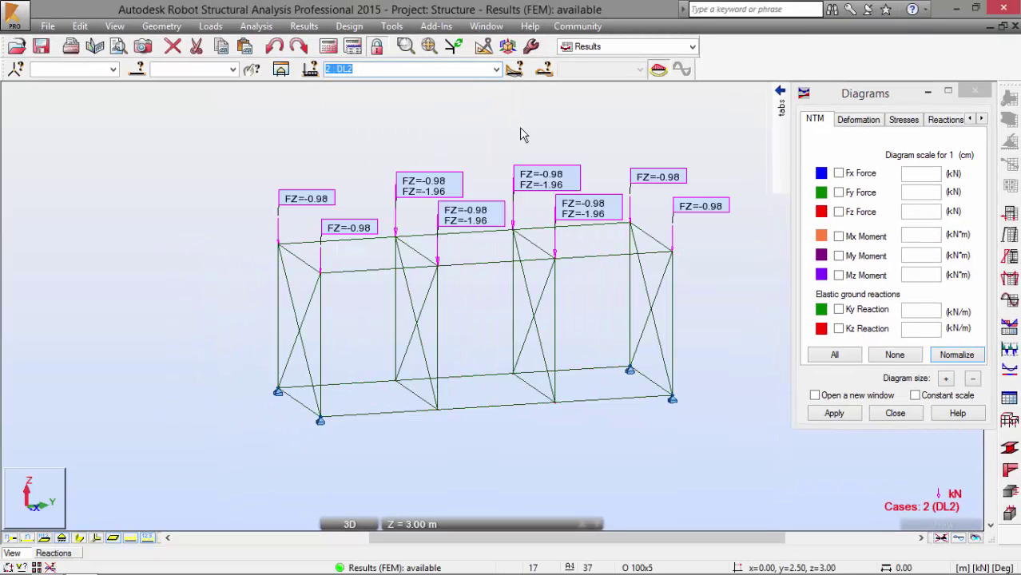
{"action": "middle_click_drag", "start_coordinate": [221, 273], "coordinate": [196, 264]}
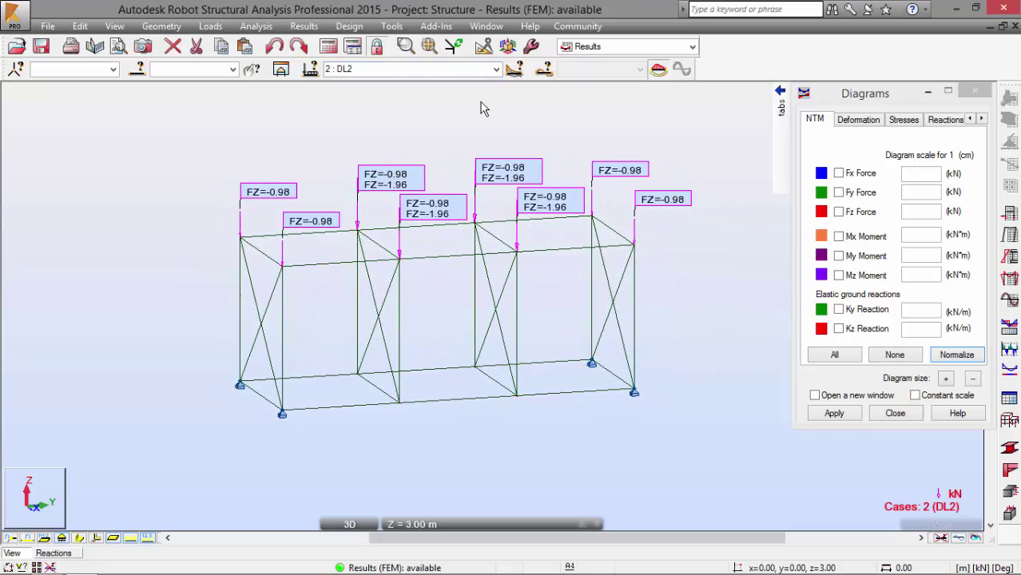
{"action": "scroll", "coordinate": [489, 74], "scroll_direction": "down", "scroll_amount": 1}
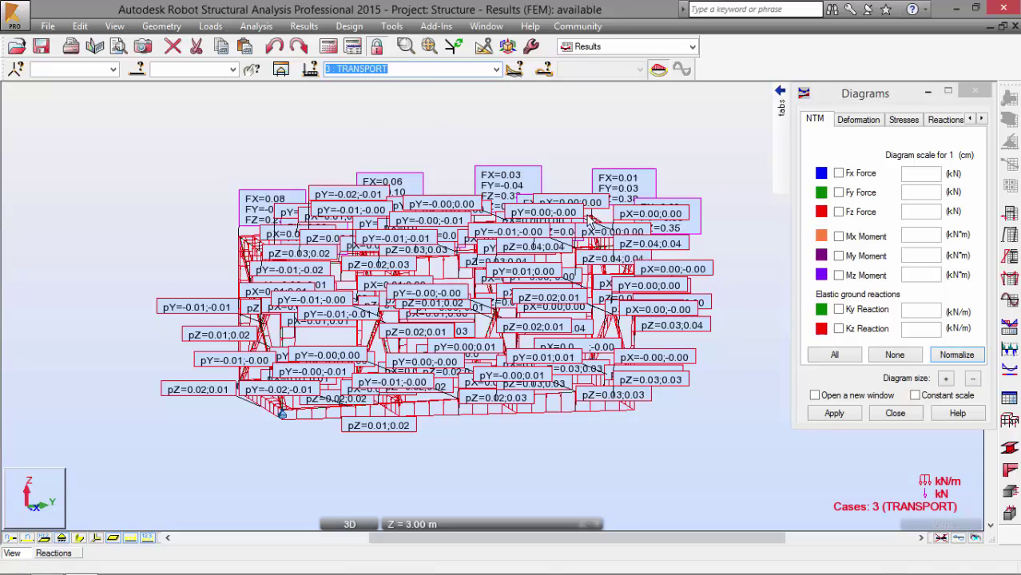
{"action": "scroll", "coordinate": [411, 285], "scroll_direction": "up", "scroll_amount": 5}
{"action": "middle_click_drag", "start_coordinate": [411, 286], "coordinate": [461, 183], "text": "shift"}
Step through DL2, TRANSPORT and ROTOR loads, ending on ROTOR's four FZ = -0.50 loads.
{"action": "left_click", "coordinate": [496, 69]}
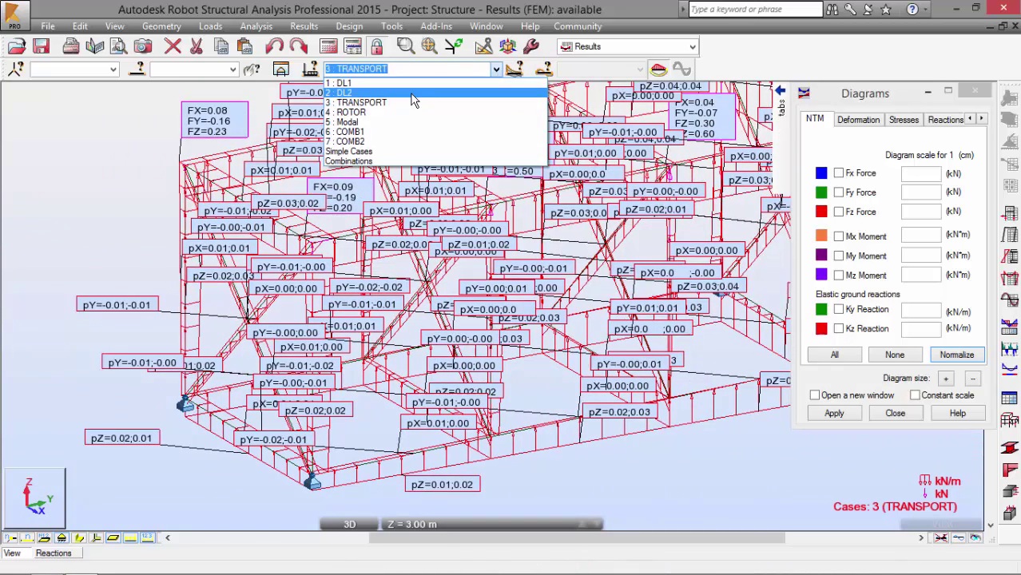
{"action": "left_click", "coordinate": [482, 100]}
{"action": "scroll", "coordinate": [424, 242], "scroll_direction": "down", "scroll_amount": 3}
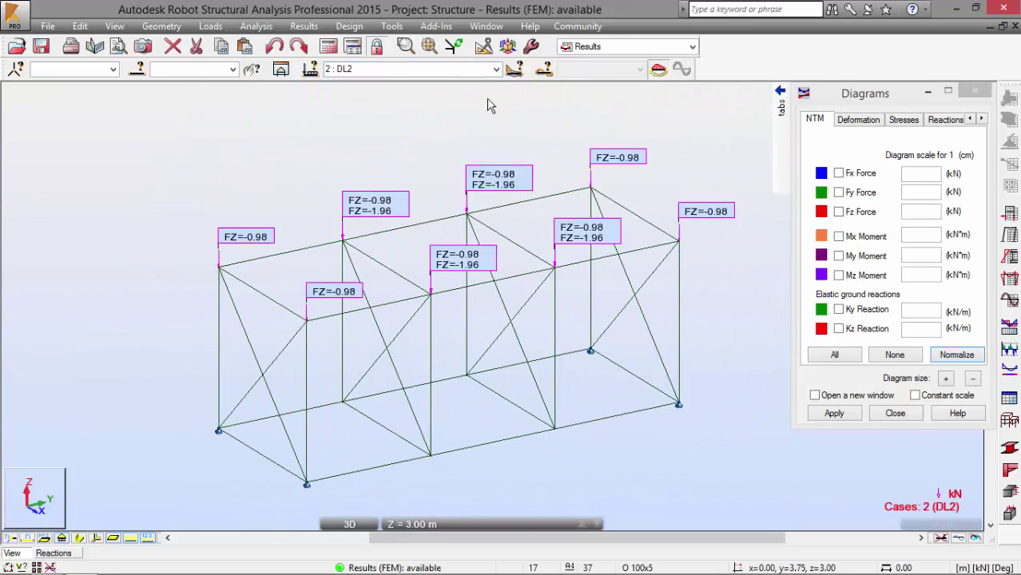
{"action": "left_click", "coordinate": [496, 68]}
{"action": "left_click", "coordinate": [422, 103]}
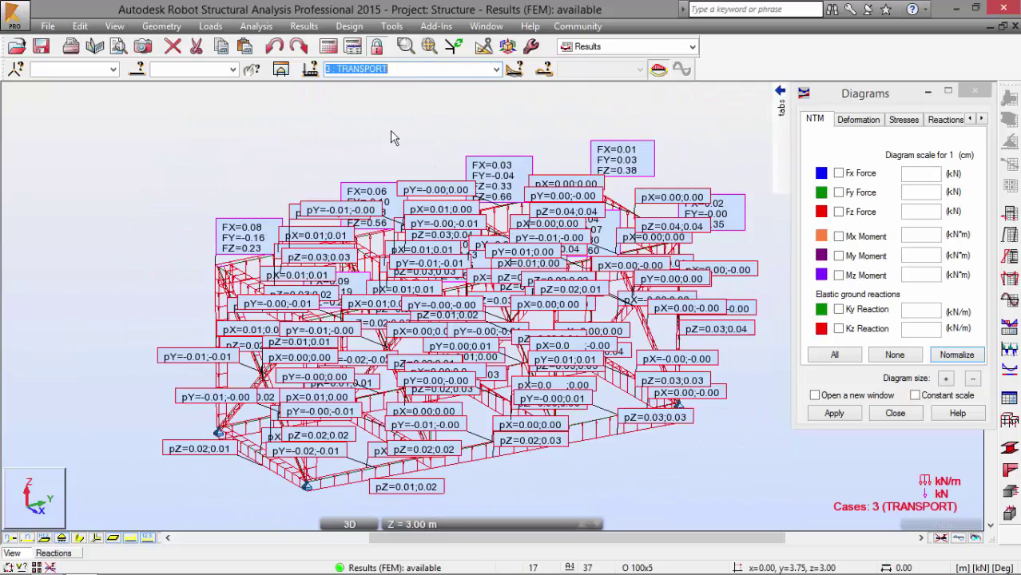
{"action": "left_click", "coordinate": [496, 69]}
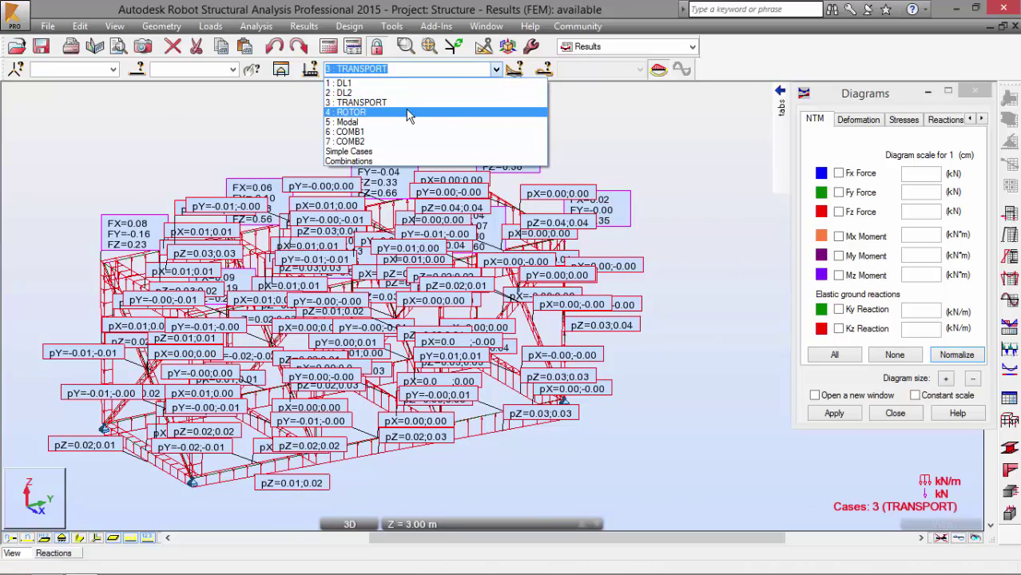
{"action": "left_click", "coordinate": [344, 109]}
{"action": "middle_click_drag", "start_coordinate": [343, 127], "coordinate": [403, 140]}
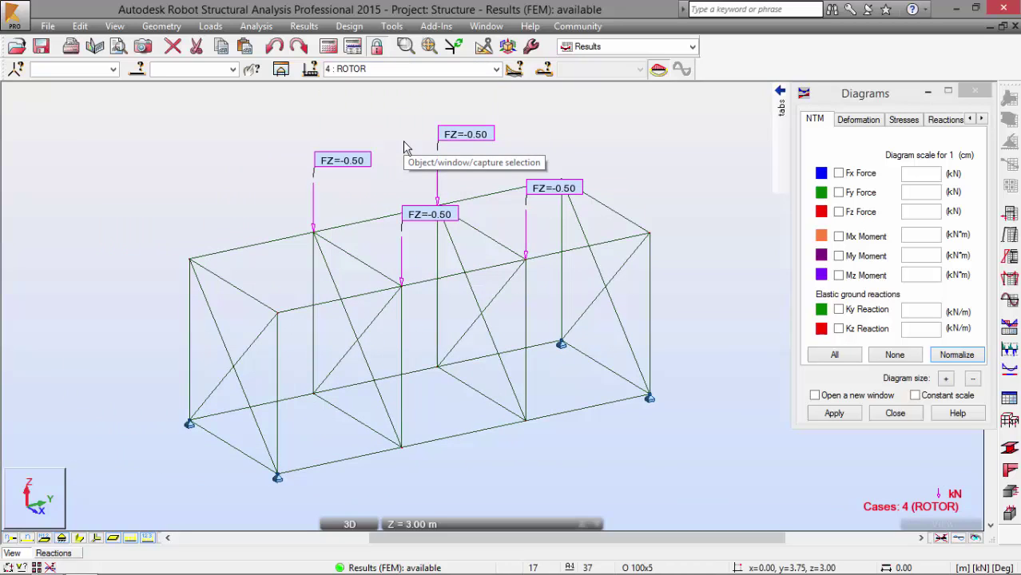
{"action": "mouse_move", "coordinate": [505, 117]}
{"action": "left_mouse_down"}
{"action": "mouse_move", "coordinate": [365, 110]}
{"action": "mouse_move", "coordinate": [272, 146]}
{"action": "mouse_move", "coordinate": [262, 204]}
{"action": "mouse_move", "coordinate": [288, 252]}
{"action": "mouse_move", "coordinate": [354, 296]}
{"action": "mouse_move", "coordinate": [440, 311]}
{"action": "mouse_move", "coordinate": [556, 290]}
{"action": "mouse_move", "coordinate": [610, 242]}
{"action": "mouse_move", "coordinate": [594, 170]}
{"action": "mouse_move", "coordinate": [540, 125]}
{"action": "mouse_move", "coordinate": [471, 144]}
{"action": "left_mouse_up"}
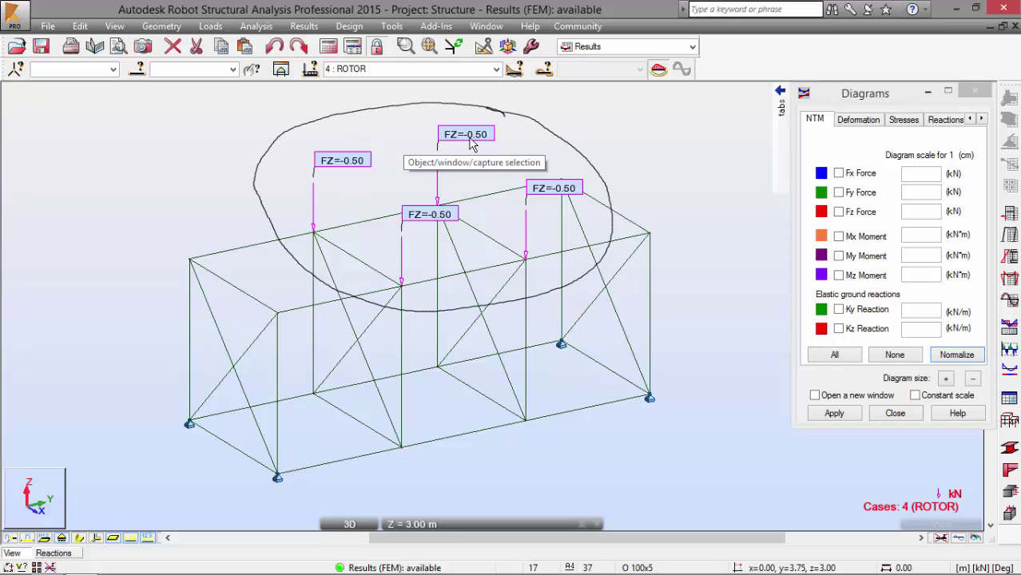
Restore default display to hide load labels and switch on the deformation diagram.
{"action": "left_click", "coordinate": [941, 539]}
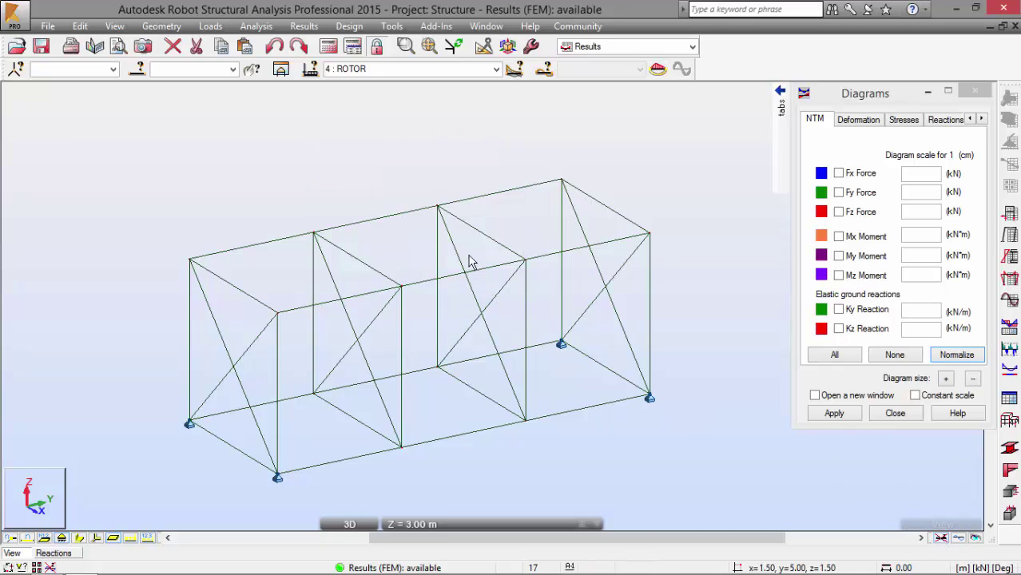
{"action": "left_click", "coordinate": [872, 121]}
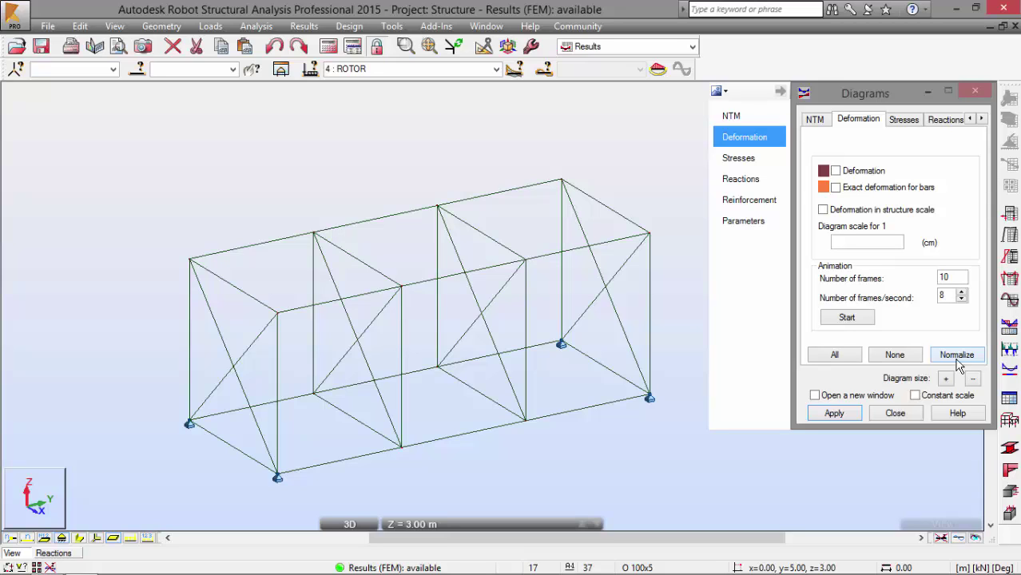
{"action": "left_click", "coordinate": [836, 171]}
{"action": "left_click", "coordinate": [834, 413]}
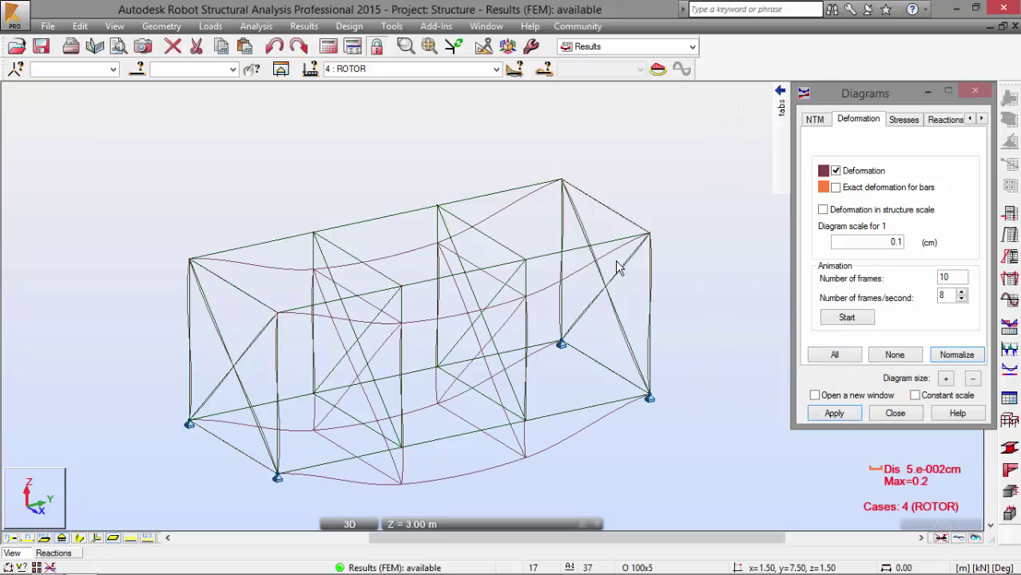
Compare deformations for TRANSPORT and DL2, ending on DL1 with Max = 0.6.
{"action": "left_click", "coordinate": [495, 69]}
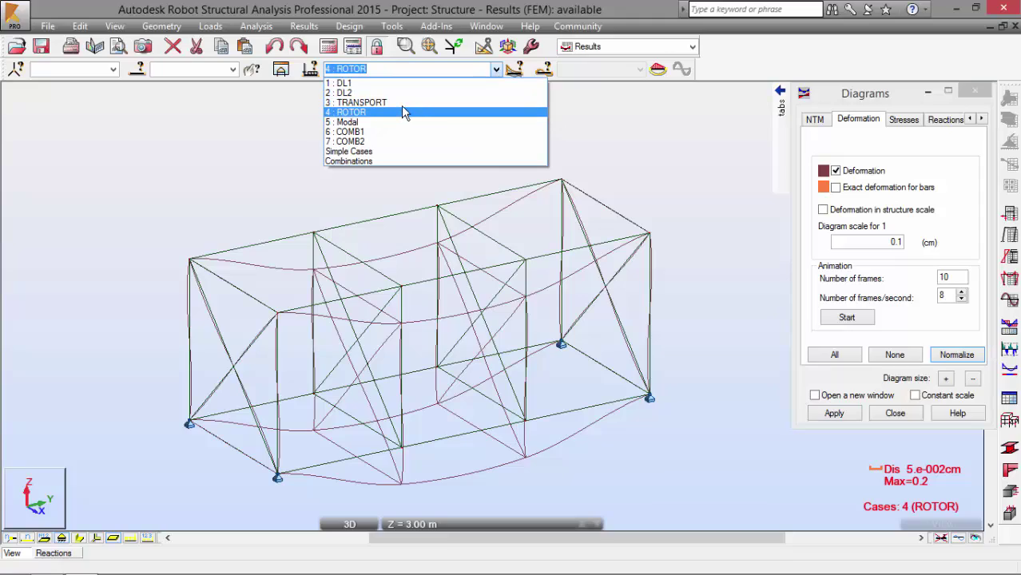
{"action": "left_click", "coordinate": [401, 103]}
{"action": "middle_click_drag", "start_coordinate": [485, 238], "coordinate": [416, 188], "text": "shift"}
{"action": "left_click", "coordinate": [496, 69]}
{"action": "left_click", "coordinate": [494, 93]}
{"action": "left_click", "coordinate": [496, 69]}
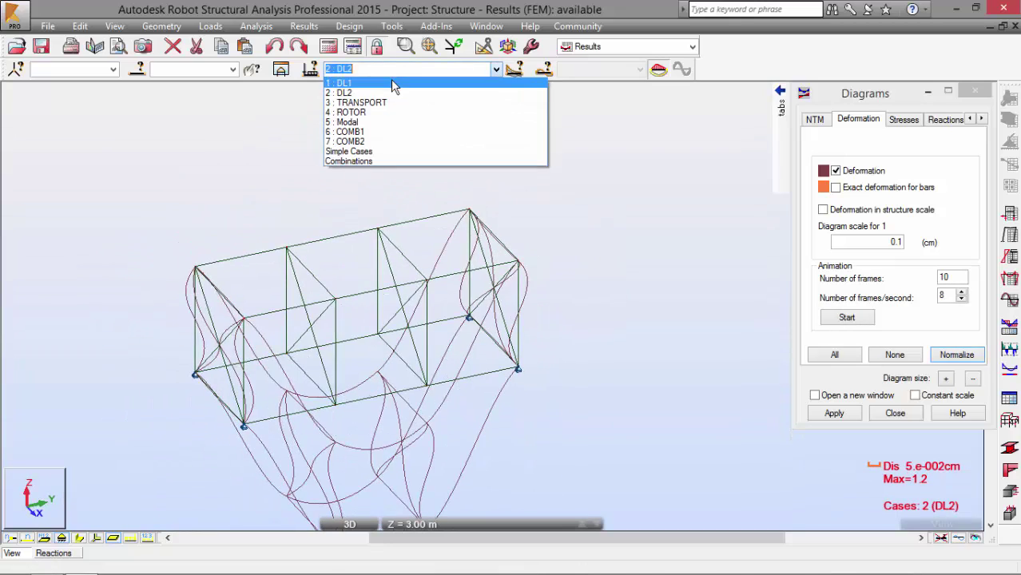
{"action": "left_click", "coordinate": [479, 82]}
{"action": "middle_click_drag", "start_coordinate": [326, 224], "coordinate": [337, 182], "text": "shift"}
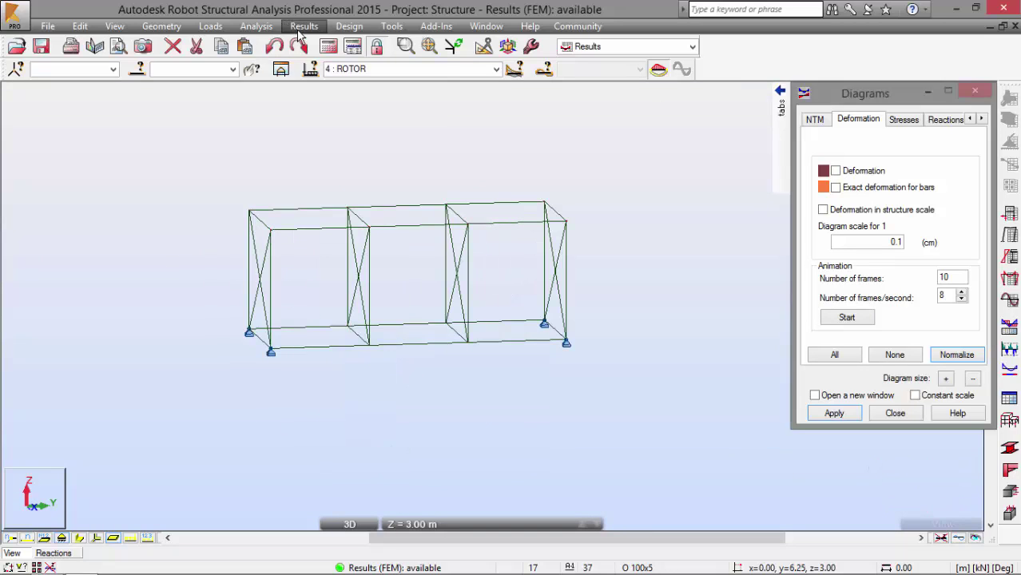
Open the Stresses table limited to cases 6TO7.
{"action": "left_click", "coordinate": [304, 26]}
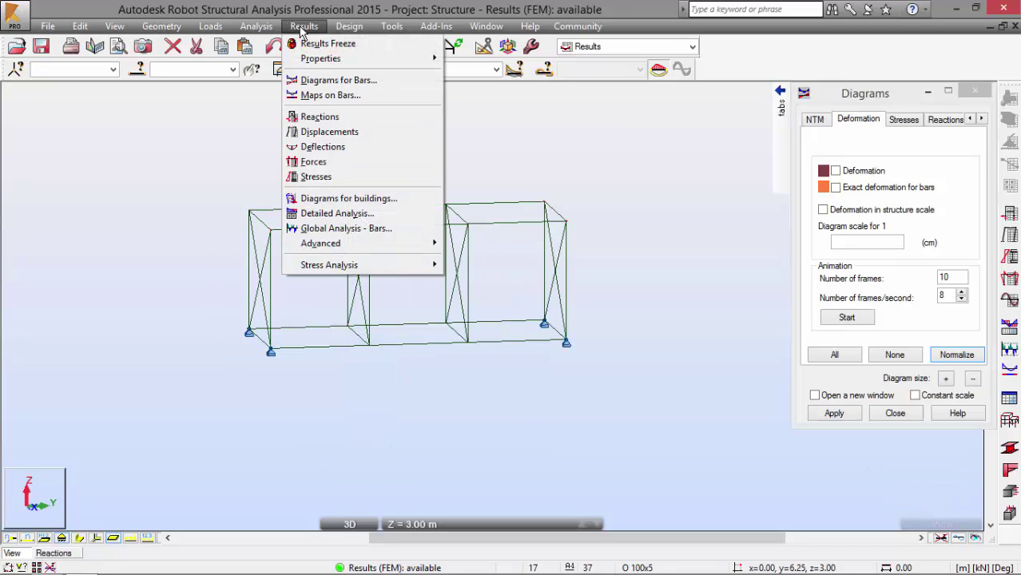
{"action": "left_click", "coordinate": [317, 177]}
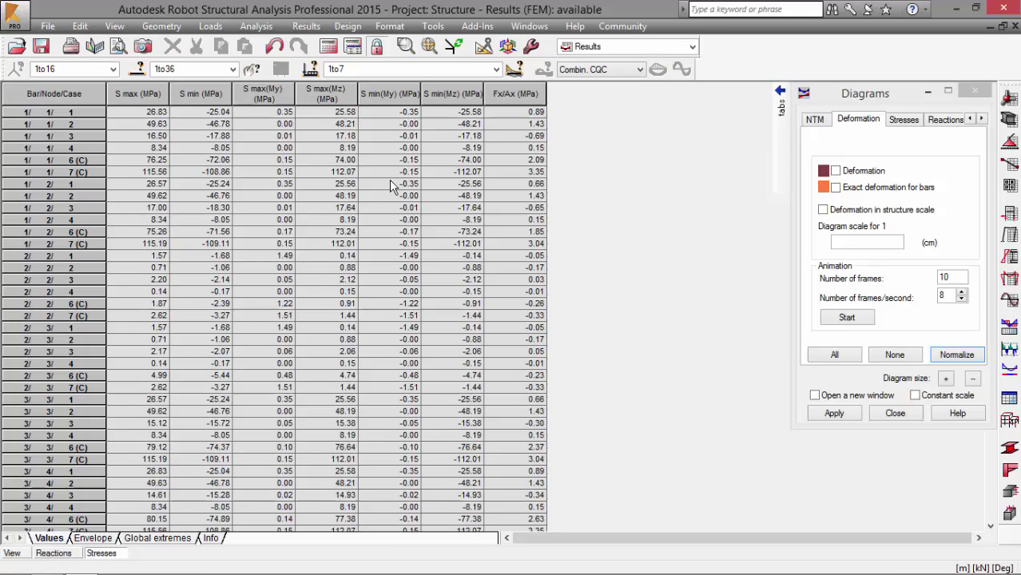
{"action": "left_click", "coordinate": [393, 70]}
{"action": "type", "text": "6T"}
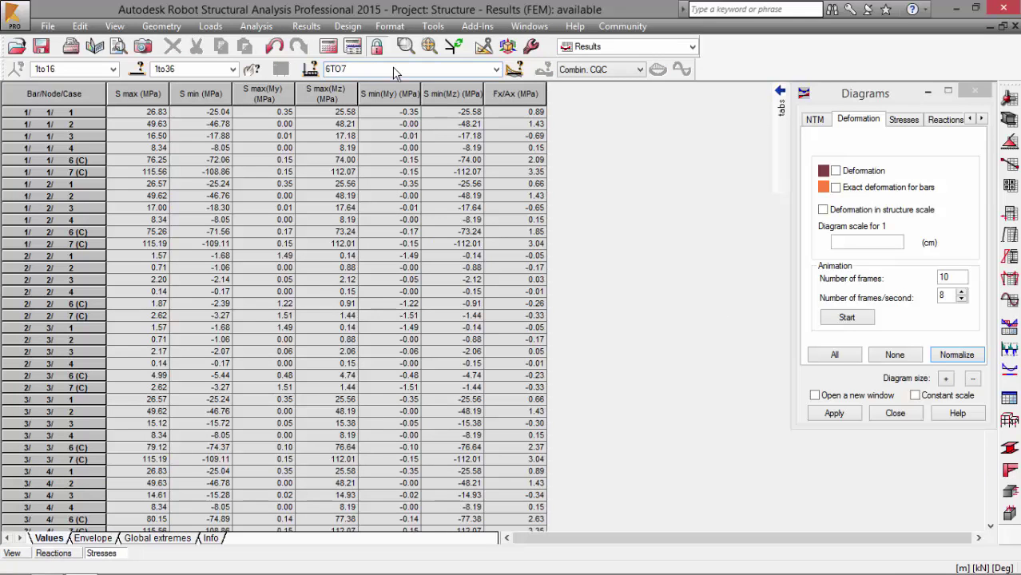
{"action": "type", "text": "O7"}
{"action": "key", "text": "Return"}
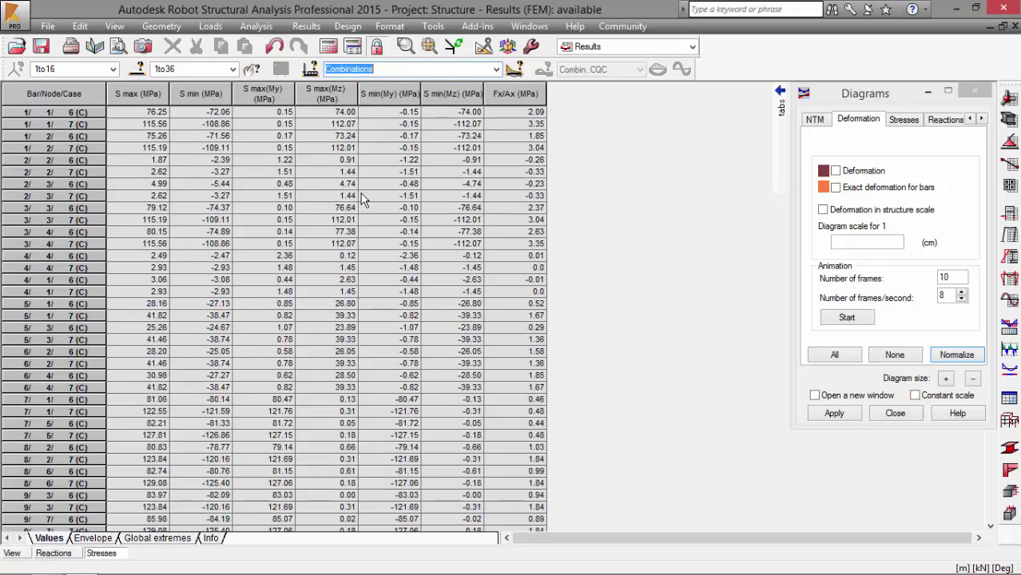
Drop the Bending and Axial columns, view the Global extremes, then close the table.
{"action": "right_click", "coordinate": [233, 210]}
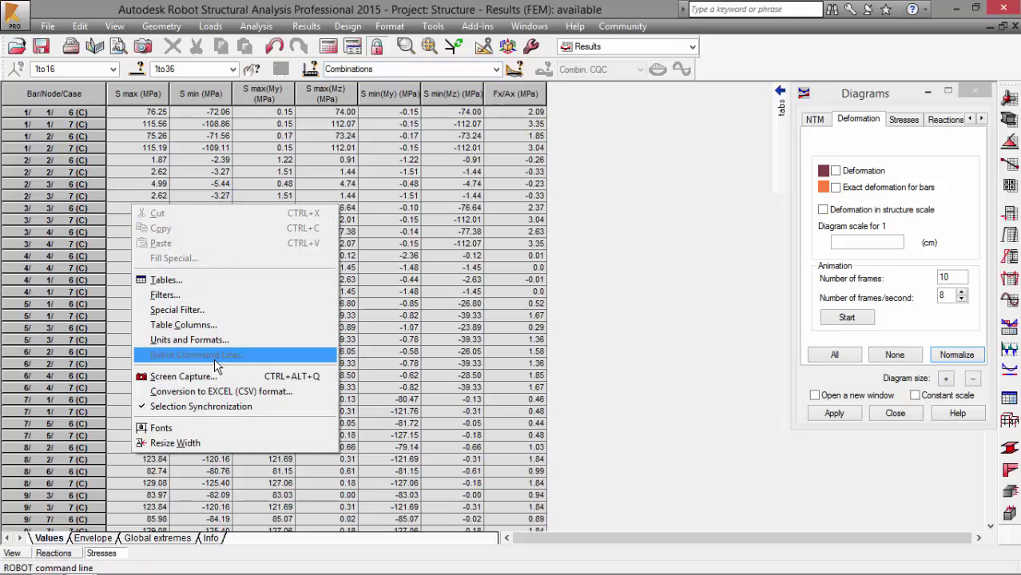
{"action": "left_click", "coordinate": [183, 324]}
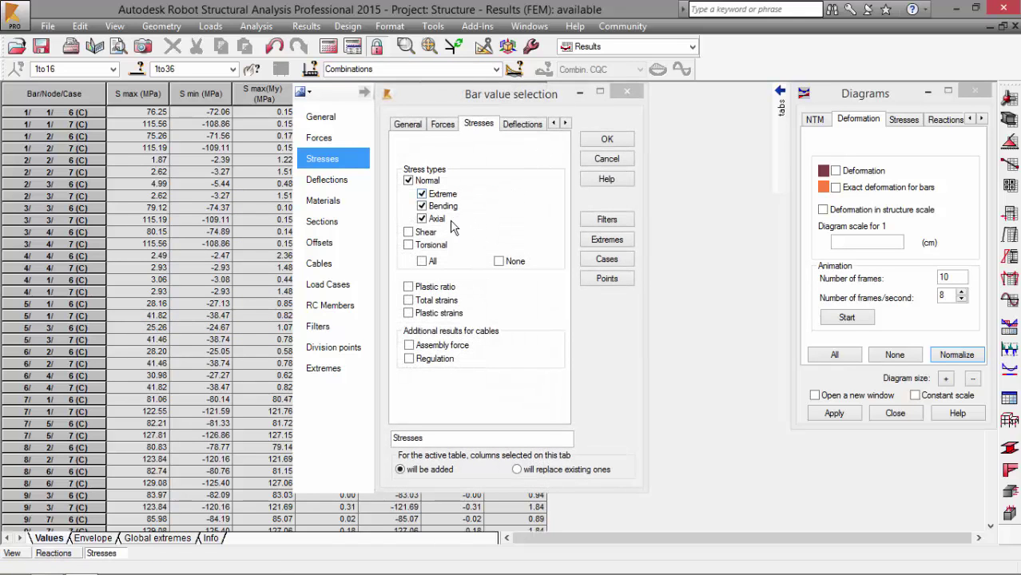
{"action": "left_click", "coordinate": [421, 206]}
{"action": "left_click", "coordinate": [422, 219]}
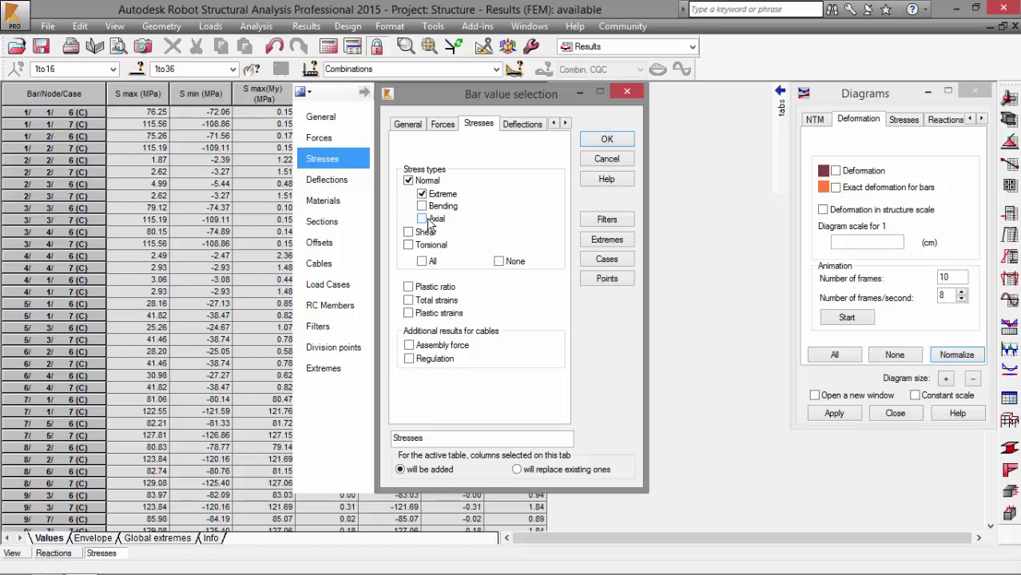
{"action": "left_click", "coordinate": [607, 139]}
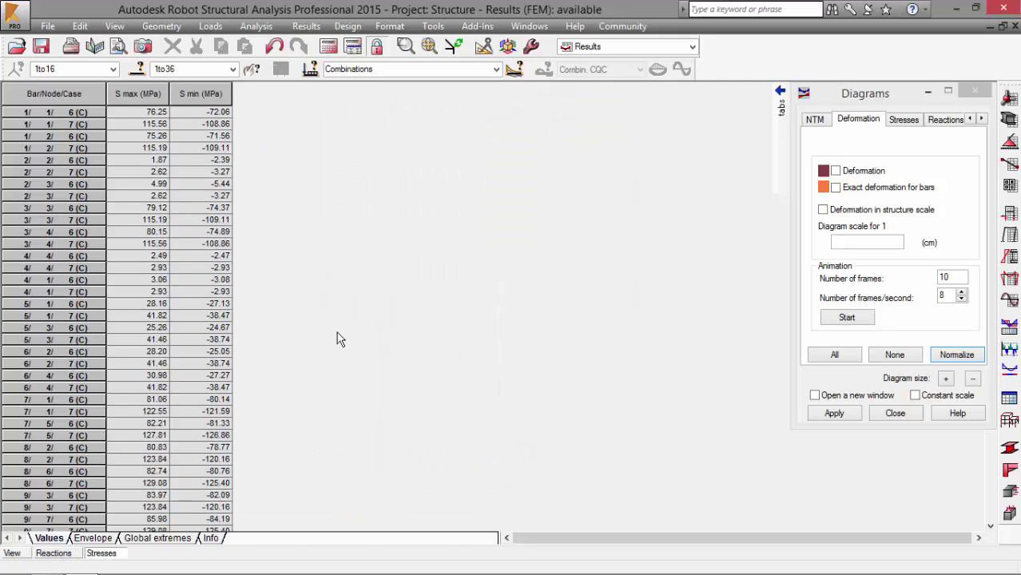
{"action": "left_click", "coordinate": [156, 537]}
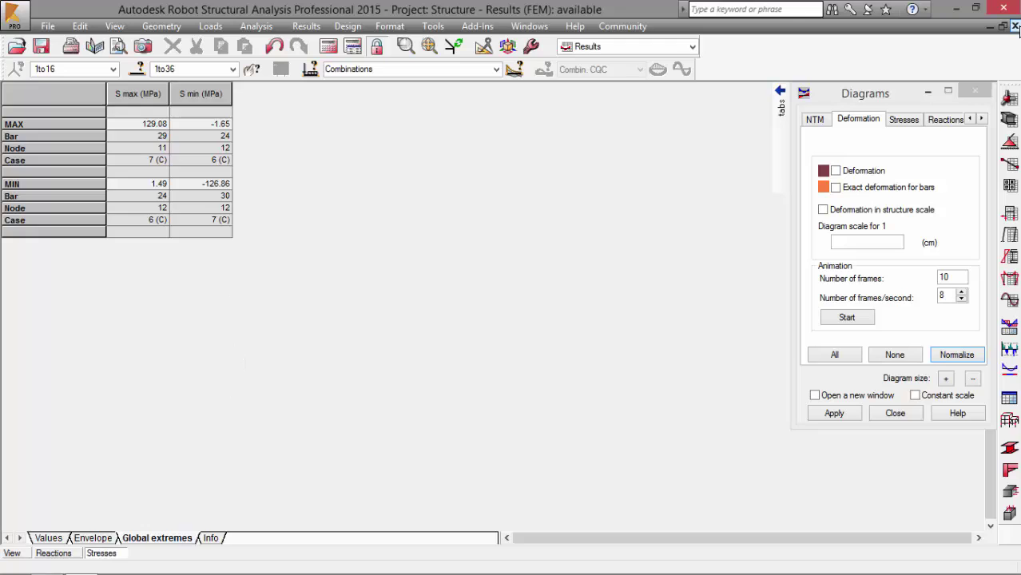
{"action": "left_click", "coordinate": [1014, 26]}
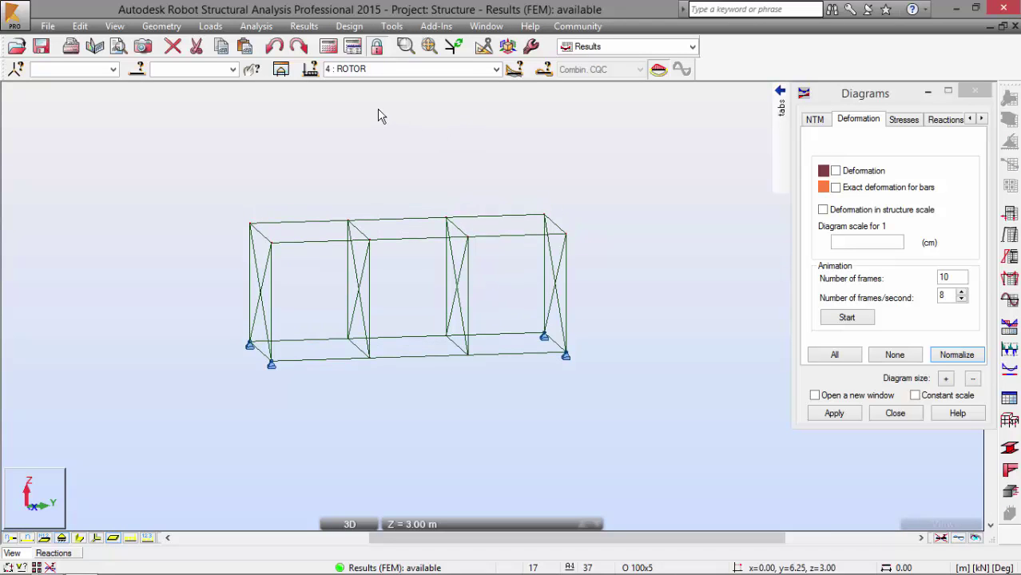
Open the Modal Analysis results table for modal case 5 and select all ten mode rows.
{"action": "left_click", "coordinate": [303, 25]}
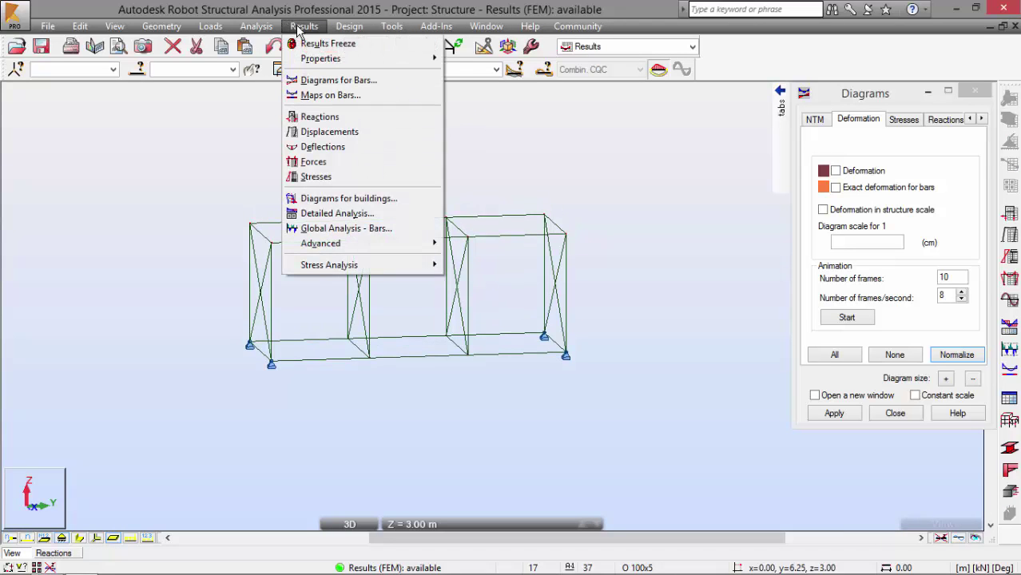
{"action": "mouse_move", "coordinate": [356, 243]}
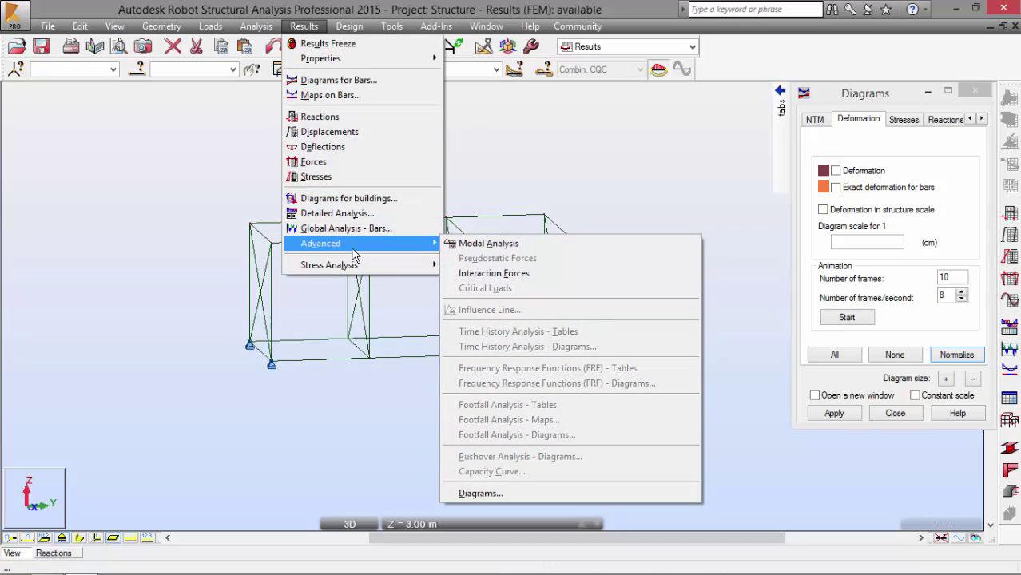
{"action": "left_click", "coordinate": [479, 243]}
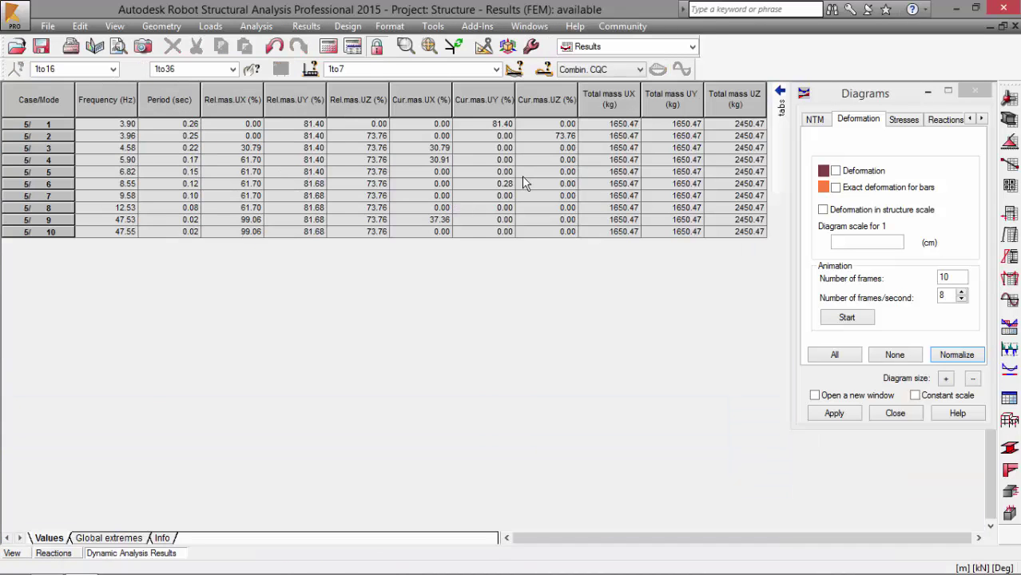
{"action": "left_click_drag", "start_coordinate": [816, 92], "coordinate": [778, 198]}
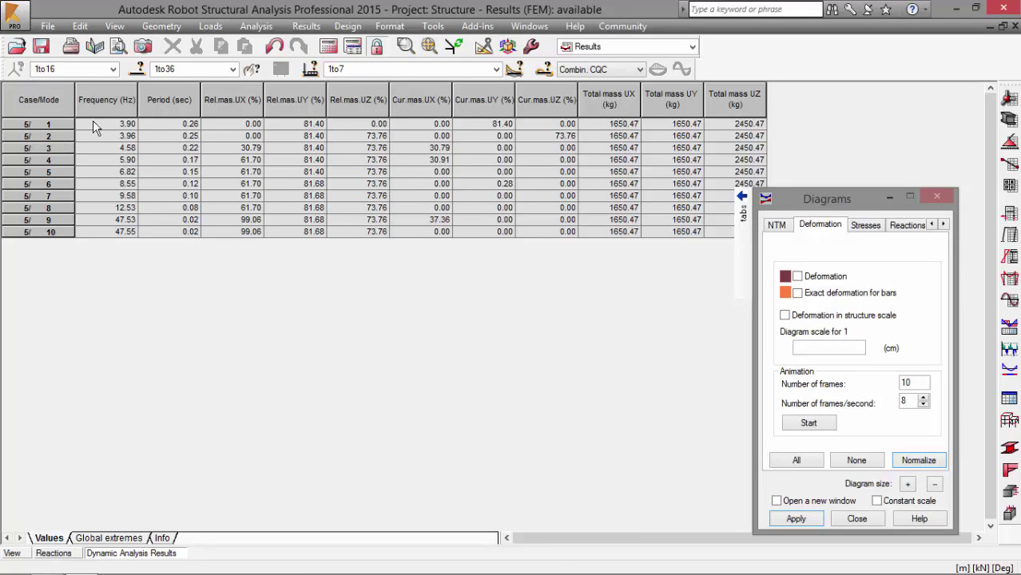
{"action": "left_click", "coordinate": [52, 128]}
{"action": "key", "text": "ctrl+a"}
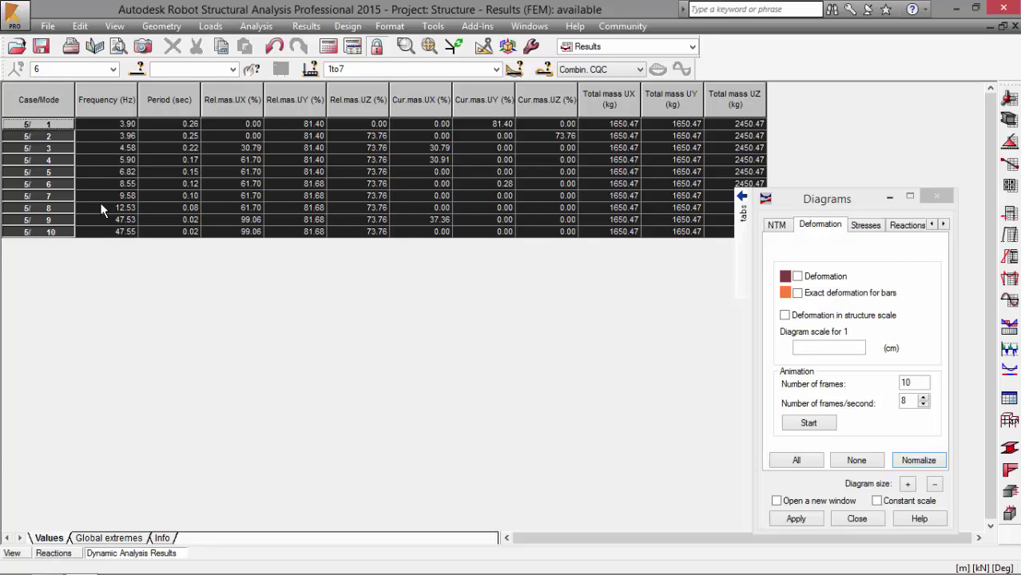
Close the modal table and choose load case 5 : Modal with Mode 1 in the Diagrams panel.
{"action": "left_click", "coordinate": [1015, 25]}
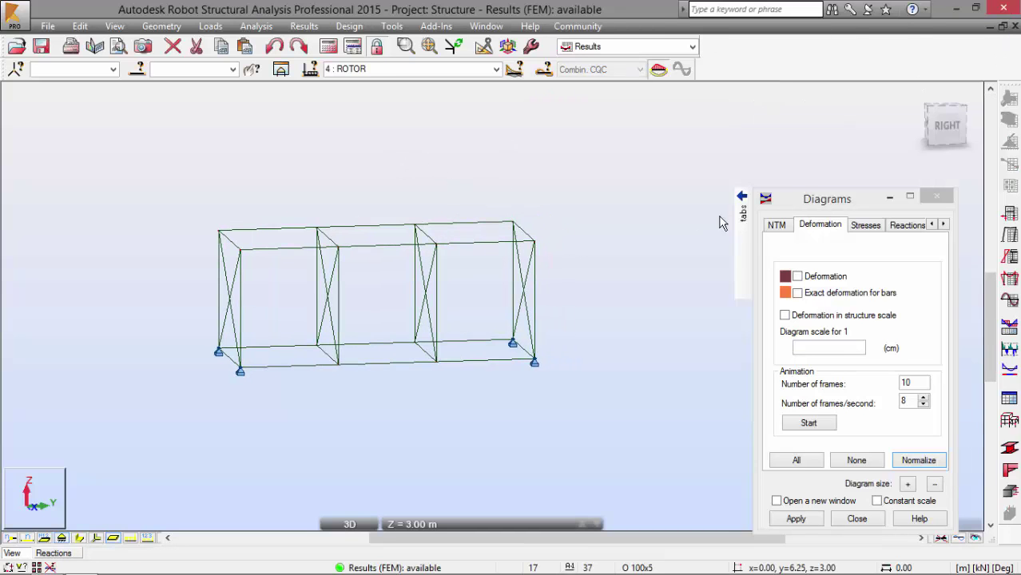
{"action": "left_click_drag", "start_coordinate": [827, 198], "coordinate": [767, 141]}
{"action": "left_click", "coordinate": [380, 70]}
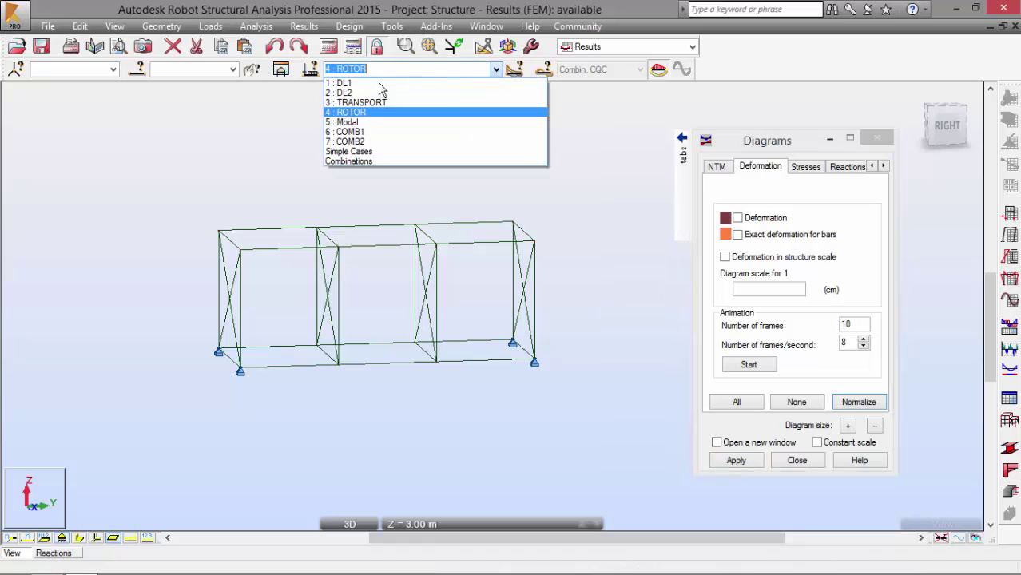
{"action": "left_click", "coordinate": [373, 127]}
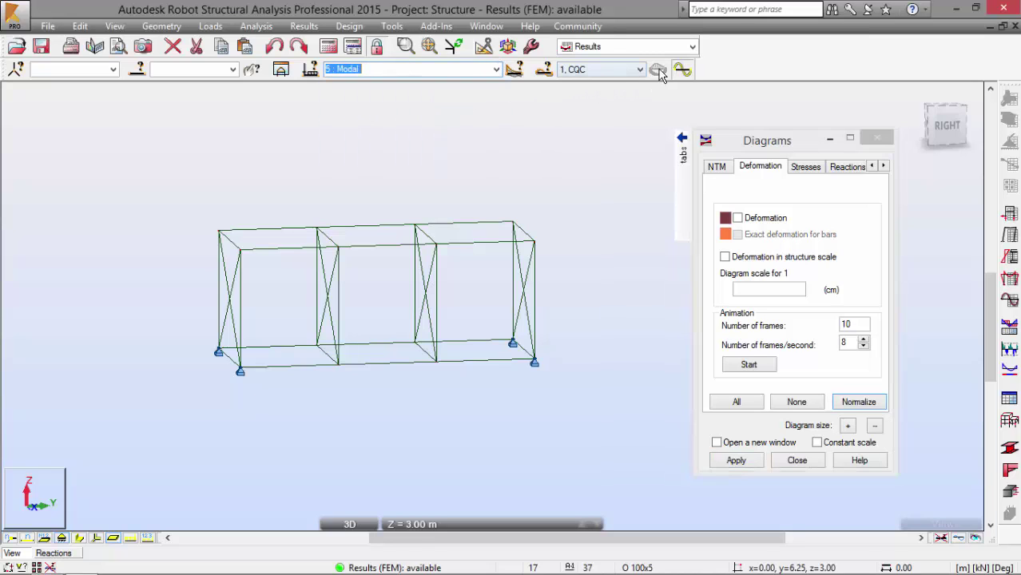
{"action": "left_click", "coordinate": [616, 70]}
{"action": "scroll", "coordinate": [616, 80], "scroll_direction": "up", "scroll_amount": 1}
{"action": "left_click", "coordinate": [579, 83]}
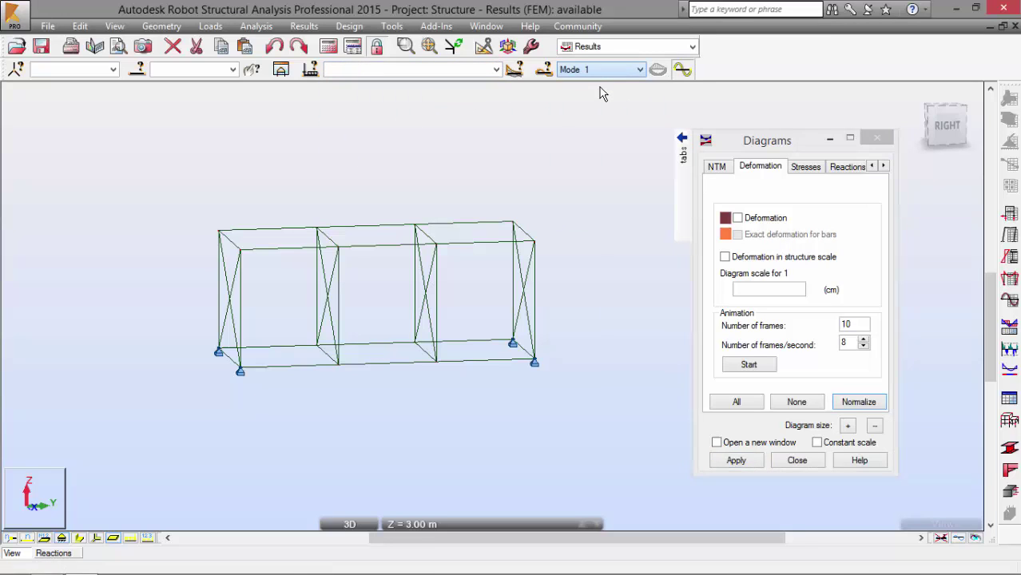
Draw the normalized Mode 1 deformation diagram on the frame and reframe the view.
{"action": "left_click", "coordinate": [737, 218]}
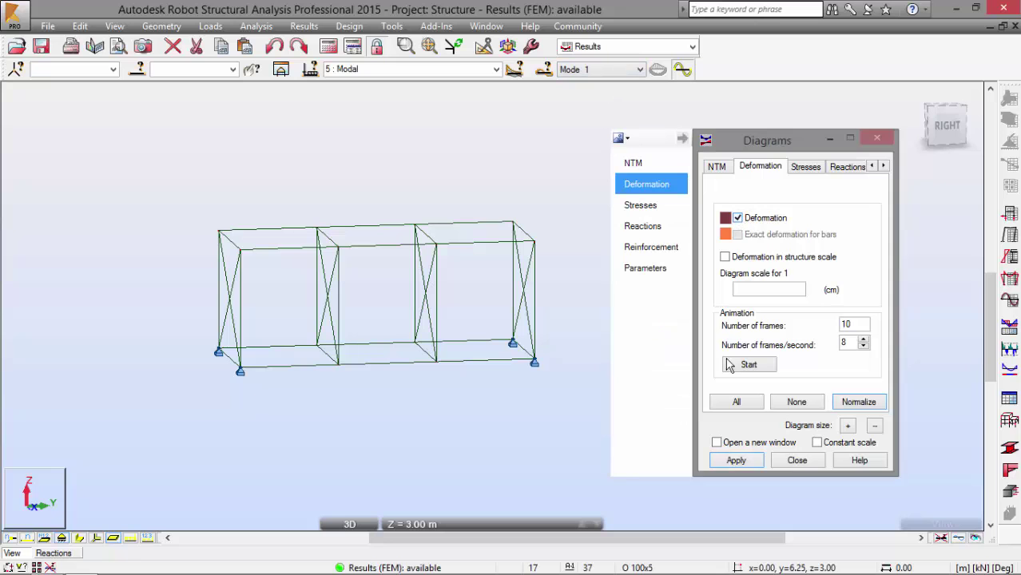
{"action": "left_click", "coordinate": [735, 460]}
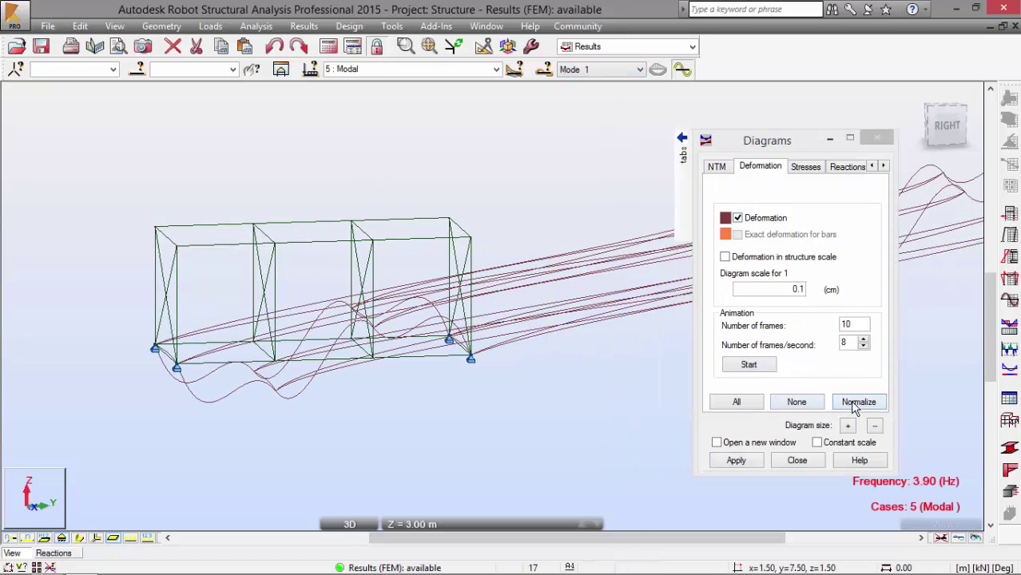
{"action": "left_click", "coordinate": [853, 404]}
{"action": "middle_click_drag", "start_coordinate": [402, 192], "coordinate": [361, 170], "text": "shift"}
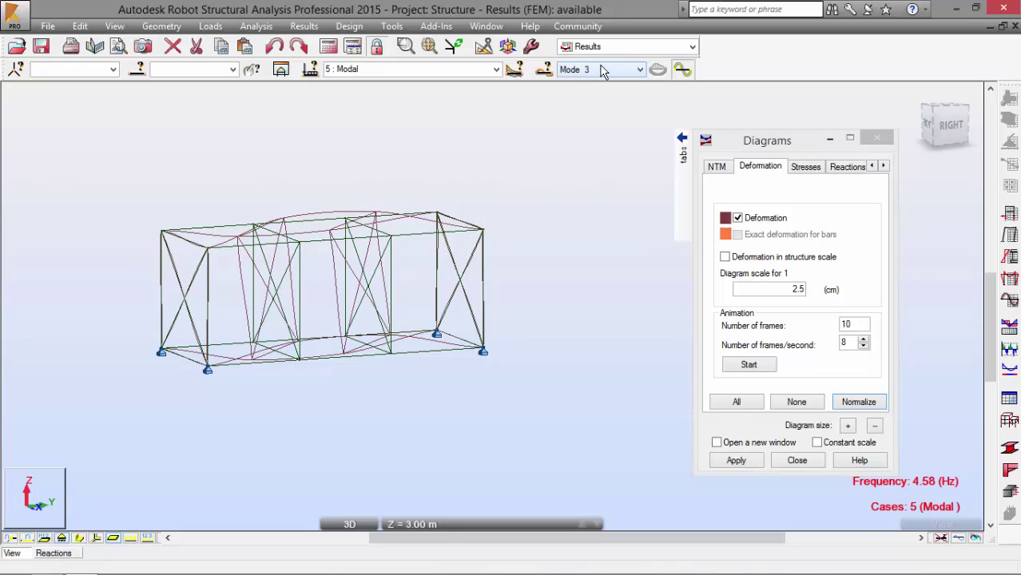
{"action": "scroll", "coordinate": [603, 71], "scroll_direction": "down", "scroll_amount": 1}
{"action": "middle_click_drag", "start_coordinate": [531, 149], "coordinate": [614, 142]}
Step the displayed mode shape from Mode 5 up to Mode 8 at 12.53 Hz.
{"action": "left_click", "coordinate": [640, 69]}
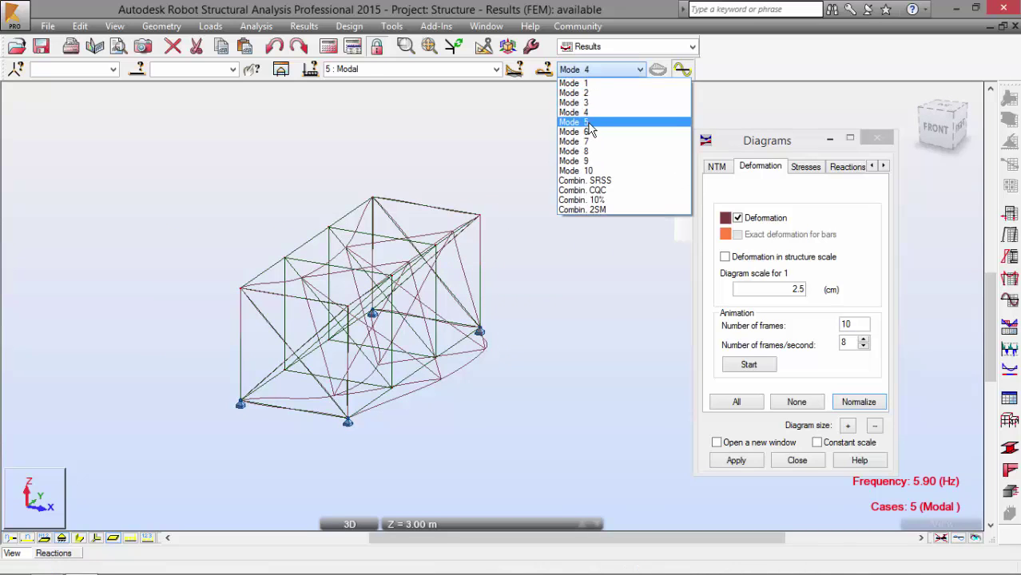
{"action": "left_click", "coordinate": [588, 122]}
{"action": "key", "text": "Down"}
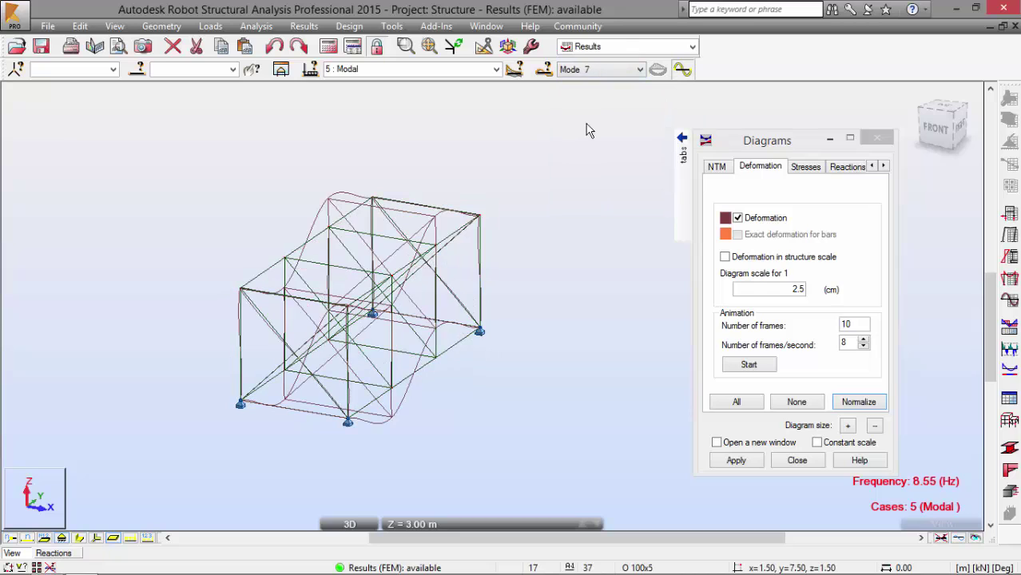
{"action": "key", "text": "Down"}
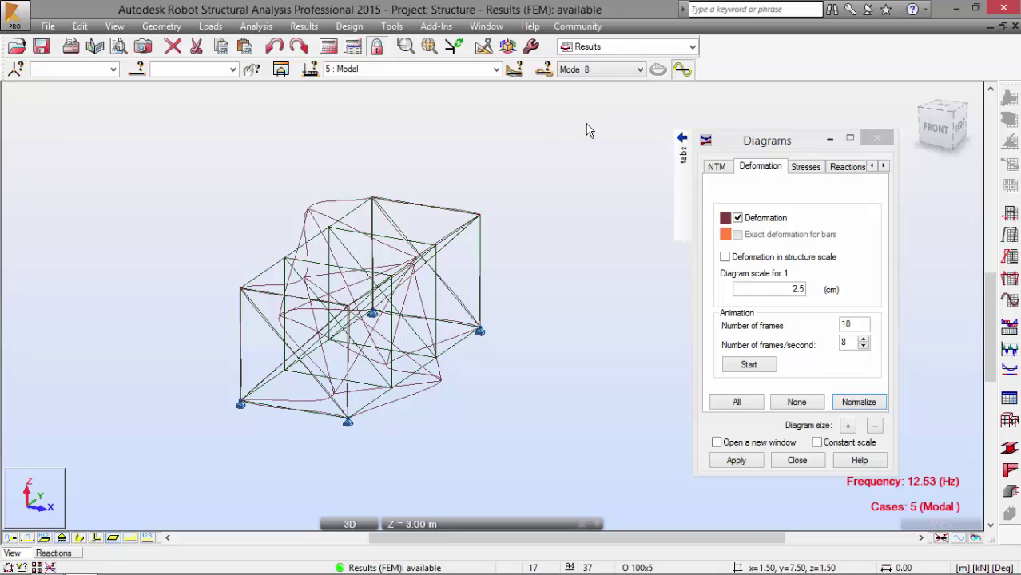